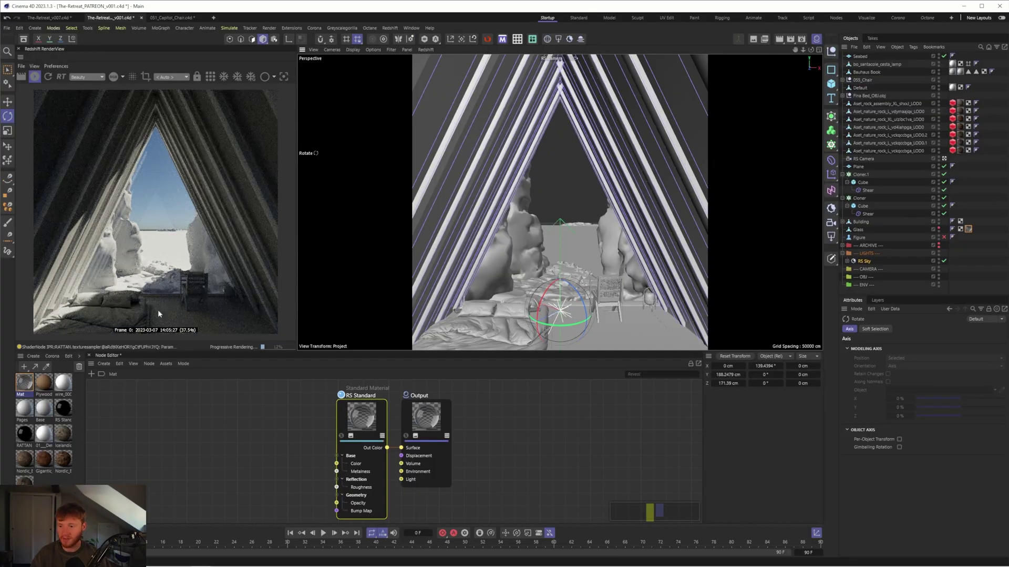
Raise and turn the RS Sky sun to about heading 179.8° and pitch 26.4°
left_click_drag(567, 326, 576, 286)
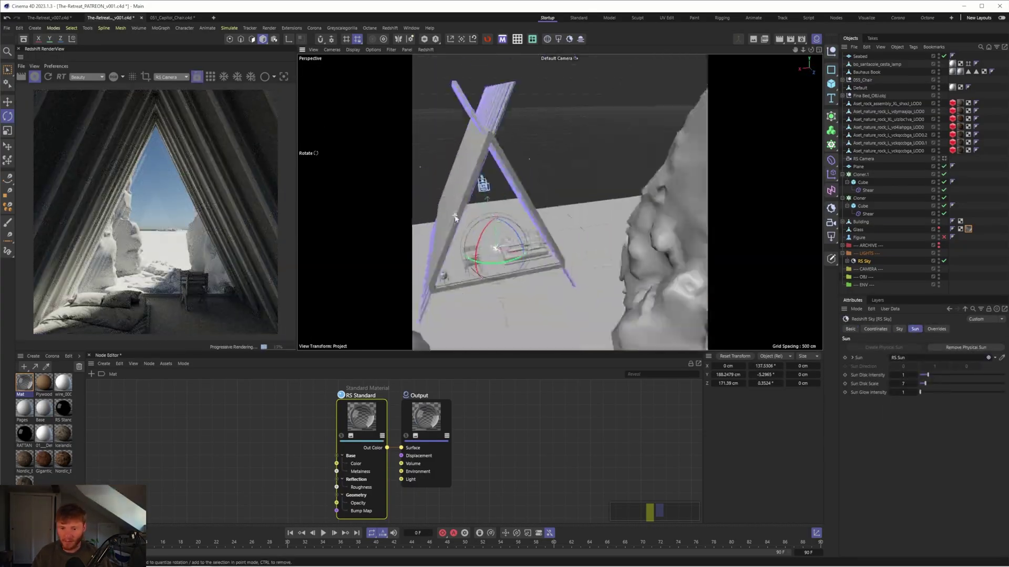
scroll(455, 218, "up", 3)
left_click(936, 329)
left_click(914, 331)
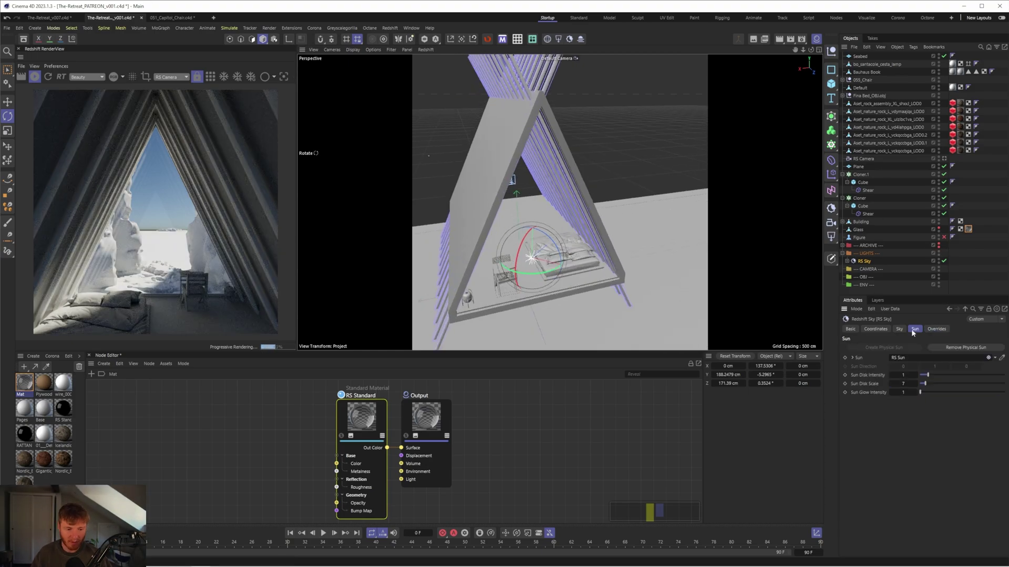
Add an RS Portal Light from the Redshift lights menu
left_click(847, 261)
left_click(864, 269)
left_click(923, 329)
left_click(864, 261)
left_click(936, 329)
left_click(390, 28)
left_click(518, 108)
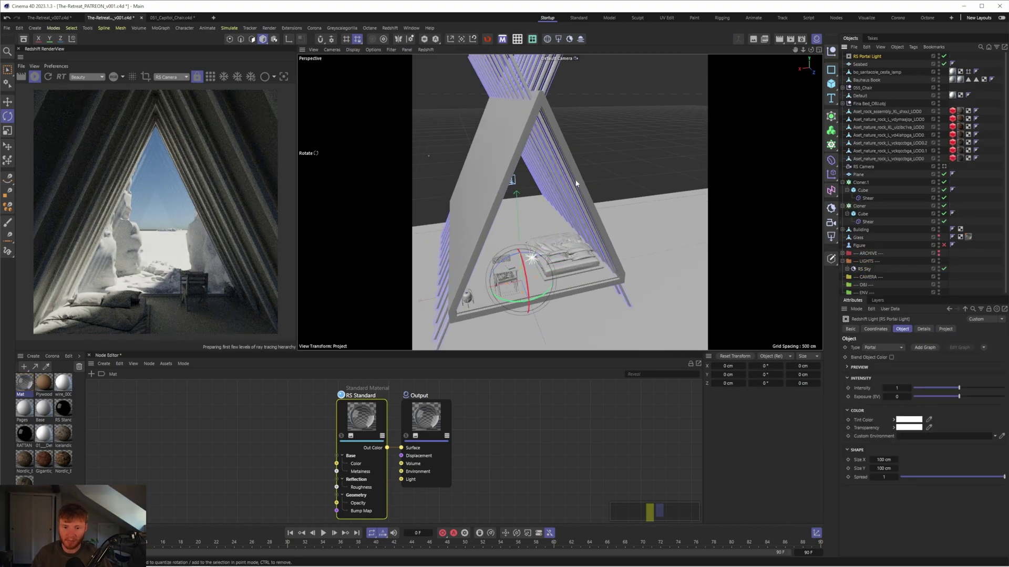
Flip the portal light 180° and raise it into the cabin opening along world axes
key("e")
key("r")
left_click_drag(538, 303, 570, 301)
key("e")
key("w")
left_click_drag(563, 337, 627, 209)
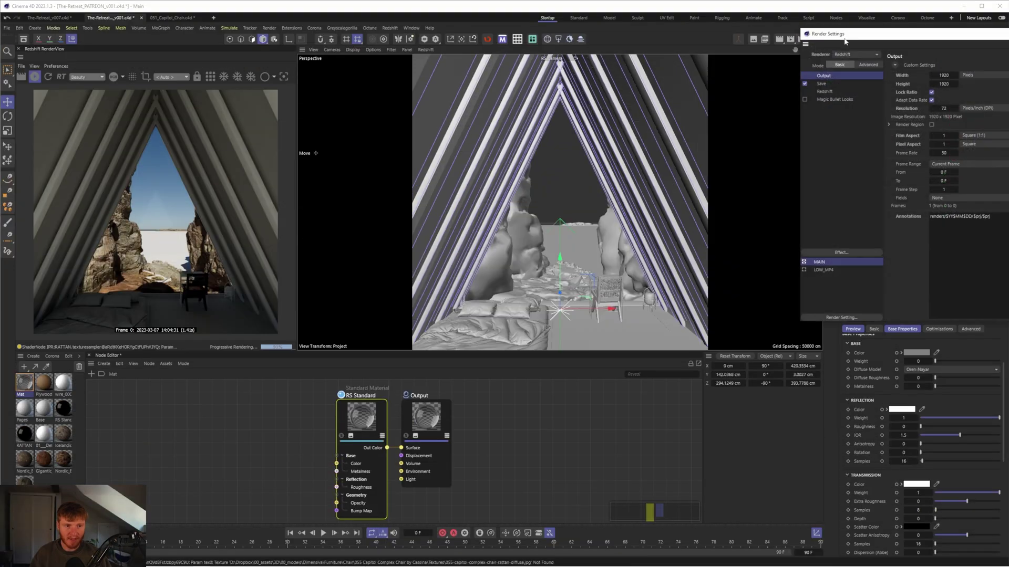
Add a Material Override render effect listing Mat, then file RS Sky under the LIGHTS null
left_click_drag(848, 30, 447, 109)
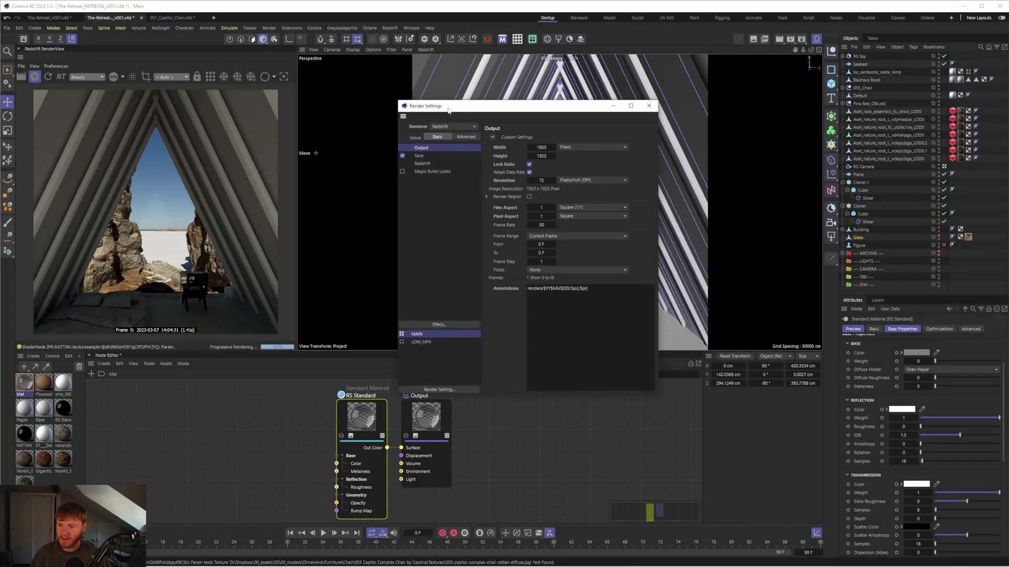
left_click(439, 324)
left_click(501, 404)
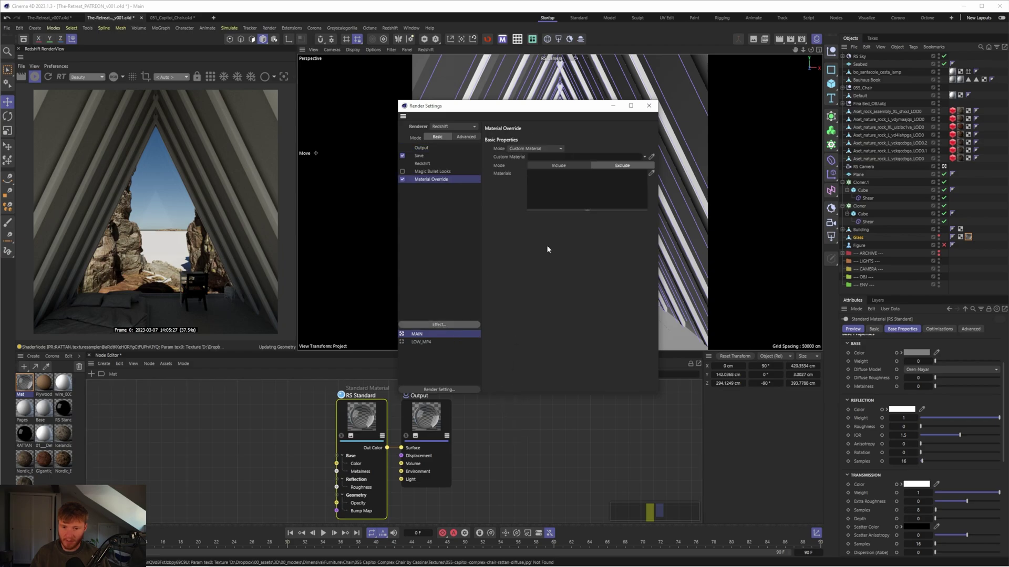
left_click_drag(37, 382, 574, 198)
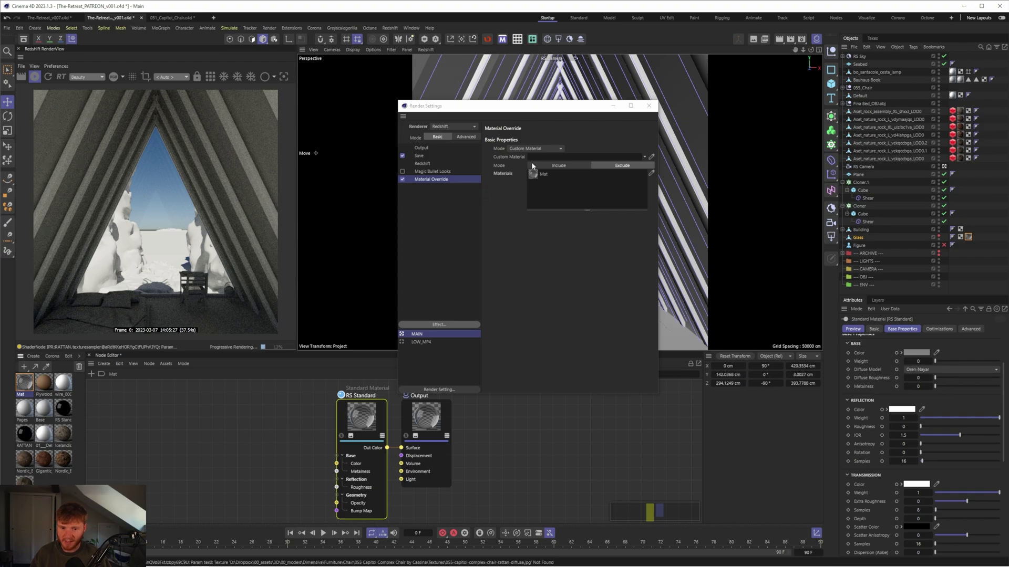
left_click(648, 106)
left_click_drag(858, 59, 867, 261)
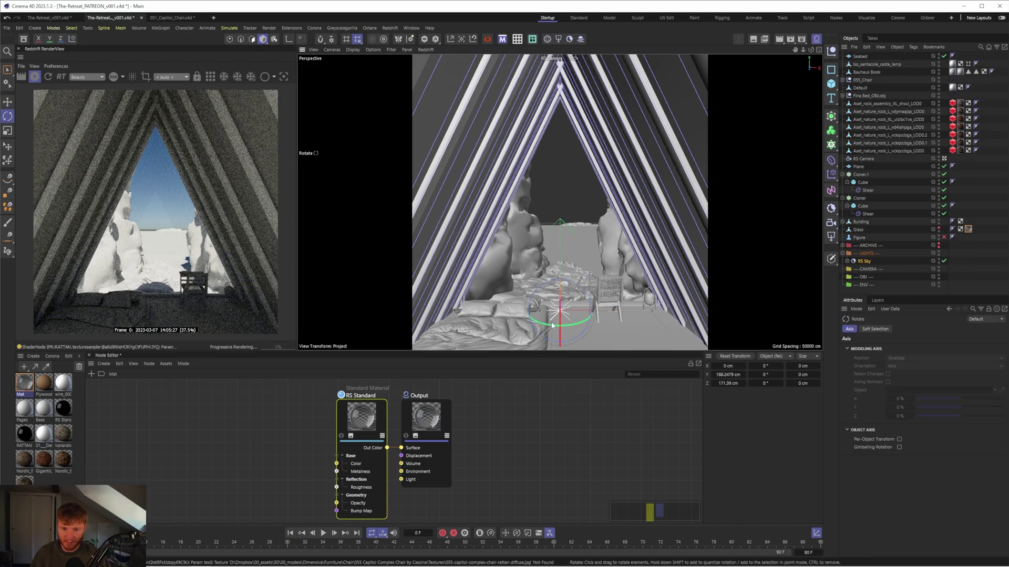
Rotate RS Sky's heading to about 140.66° to relight the cabin interior
key("r")
left_click_drag(563, 323, 607, 301)
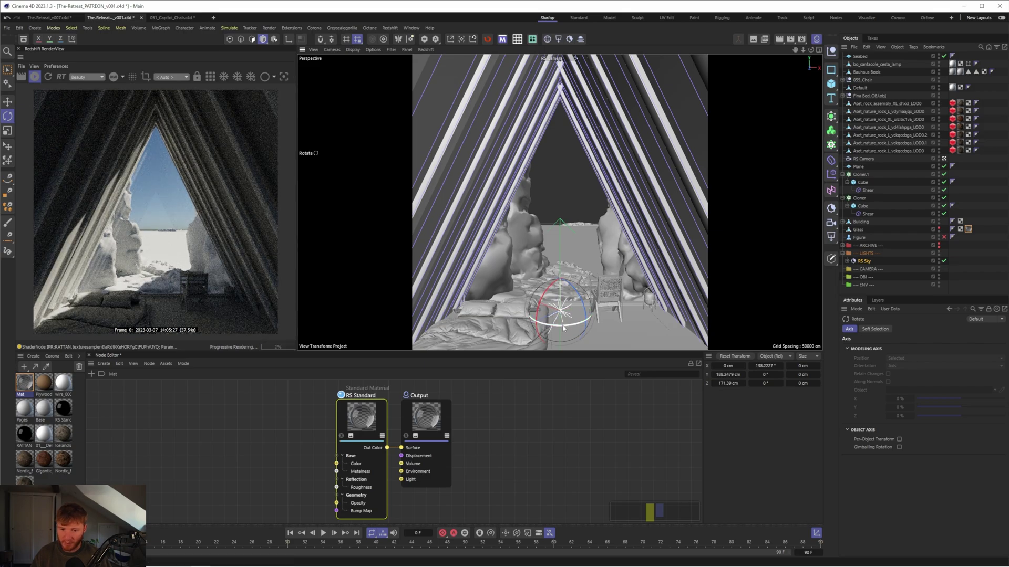
left_click_drag(560, 329, 557, 330)
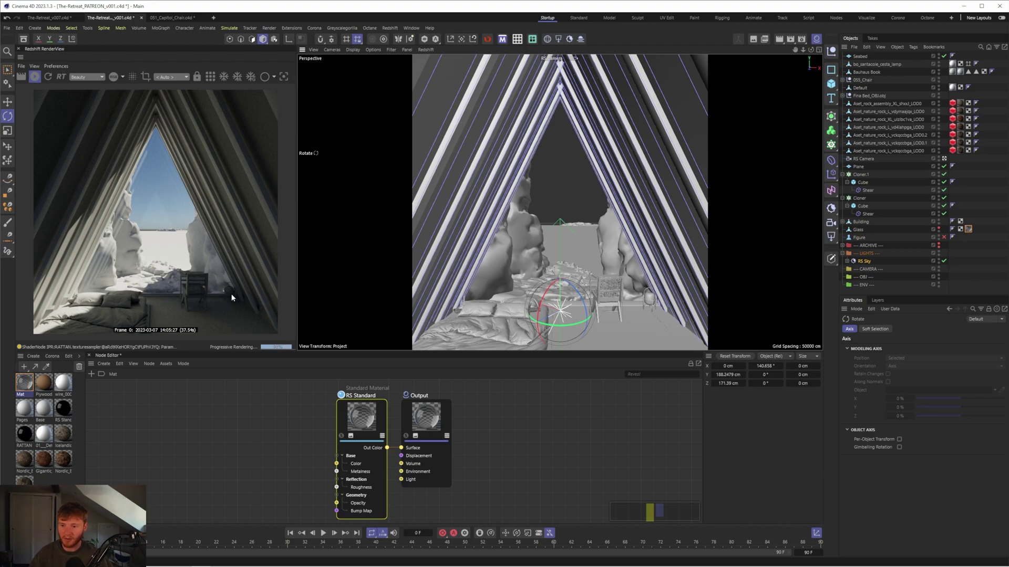
Try several sky headings, finishing near 179.8° heading with pitch raised to 26.4°
left_click_drag(570, 327, 647, 297)
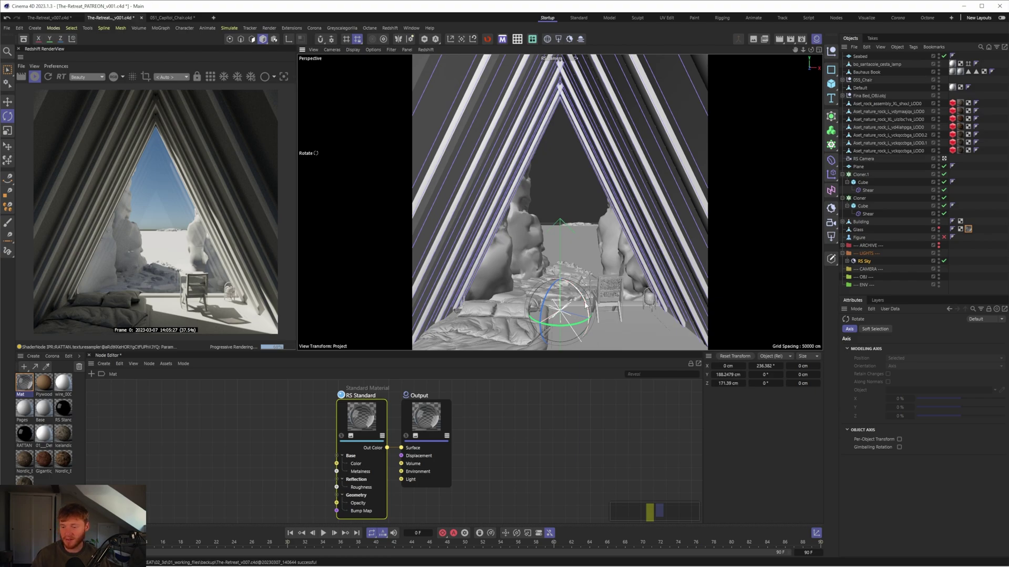
left_click_drag(585, 304, 531, 317)
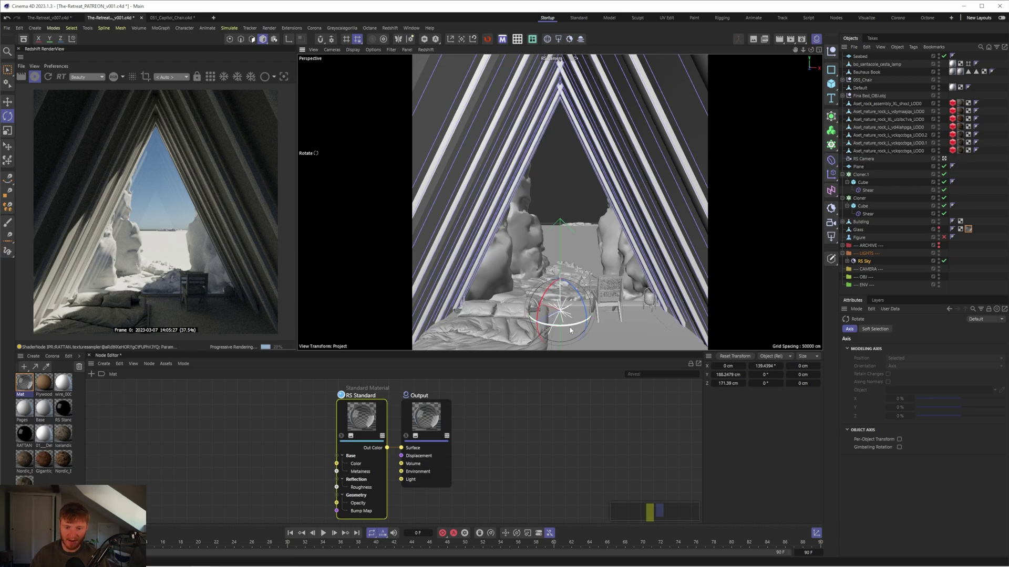
left_click_drag(568, 328, 575, 285)
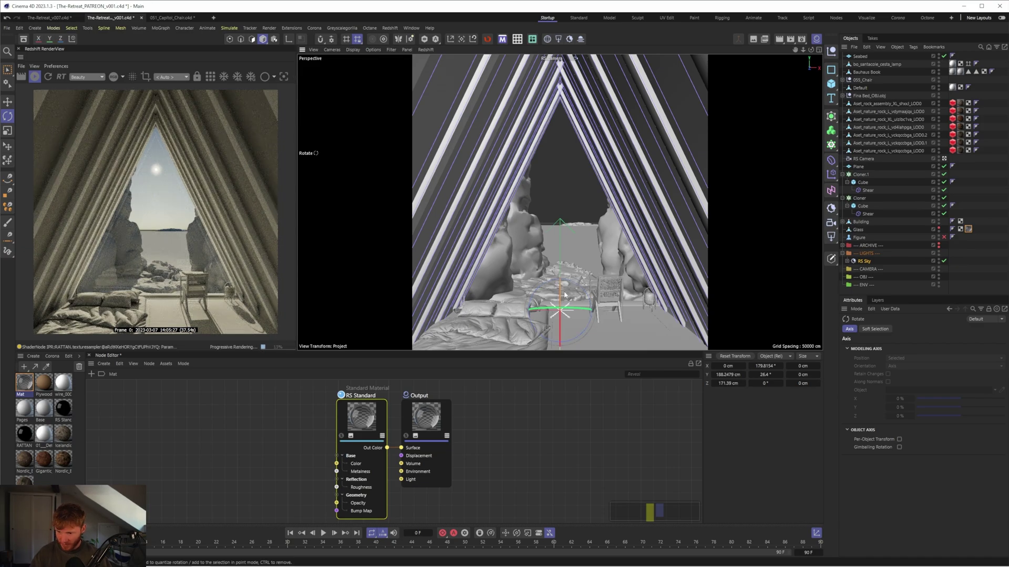
Fine-tune RS Sky to about 137.53° heading and -5.30° pitch
left_click_drag(576, 307, 552, 318)
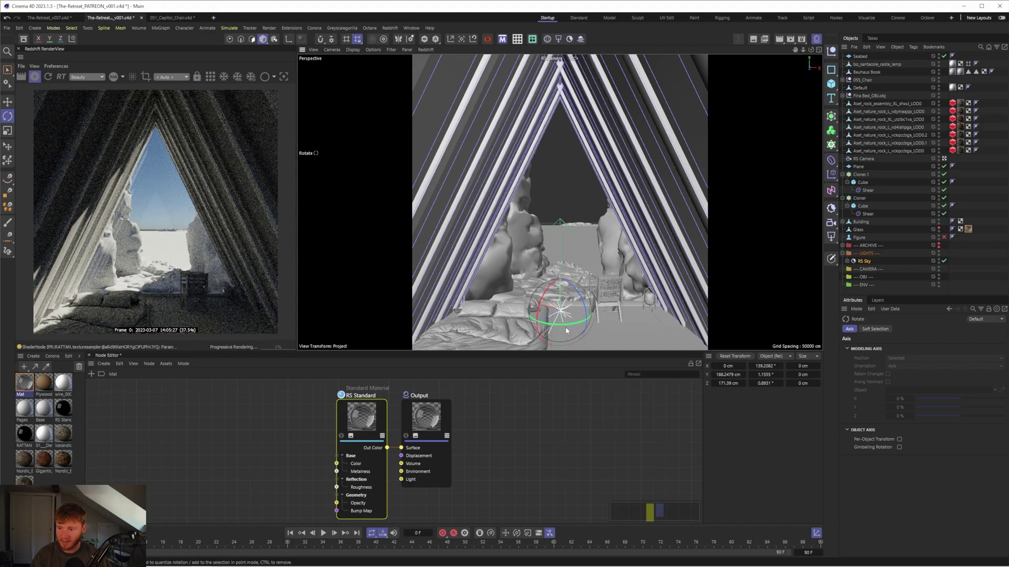
left_click_drag(539, 312, 556, 327)
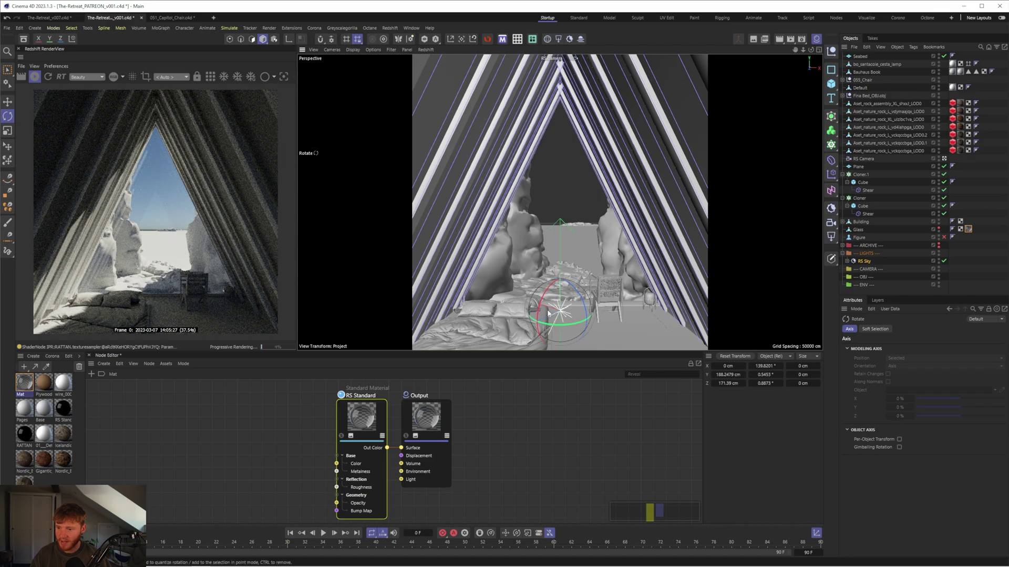
left_click_drag(538, 310, 550, 333)
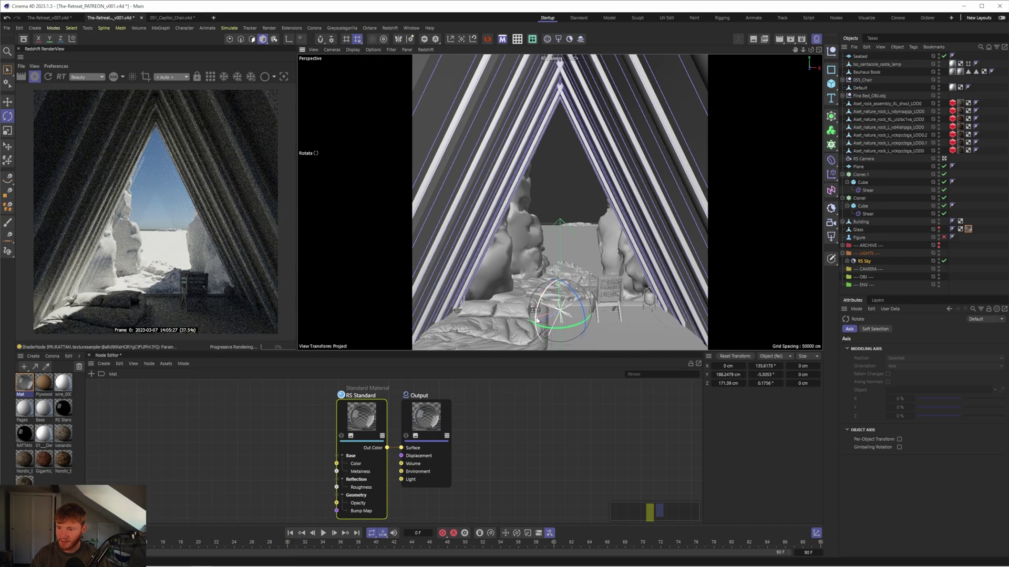
left_click_drag(535, 320, 558, 327)
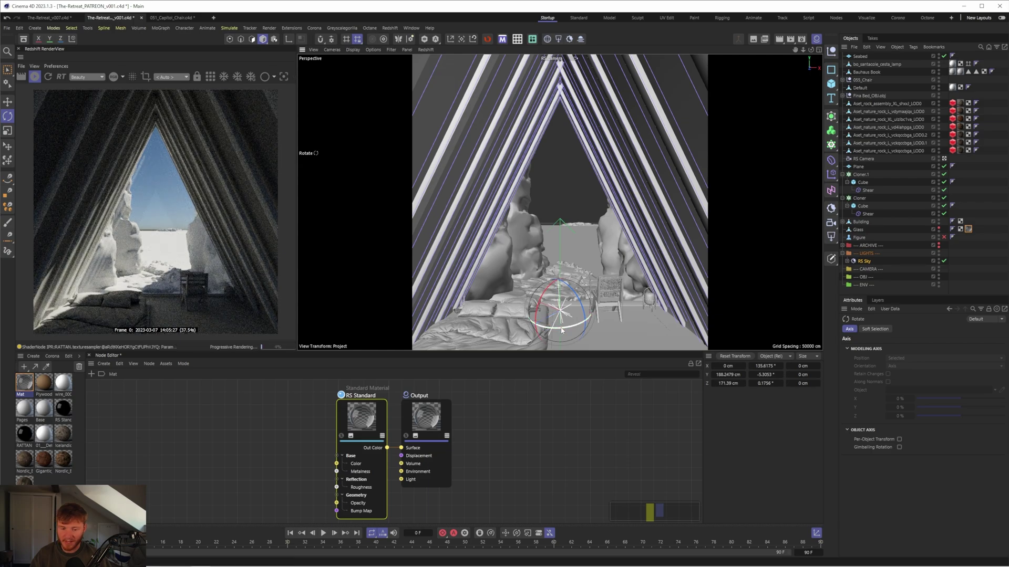
left_click_drag(561, 330, 563, 330)
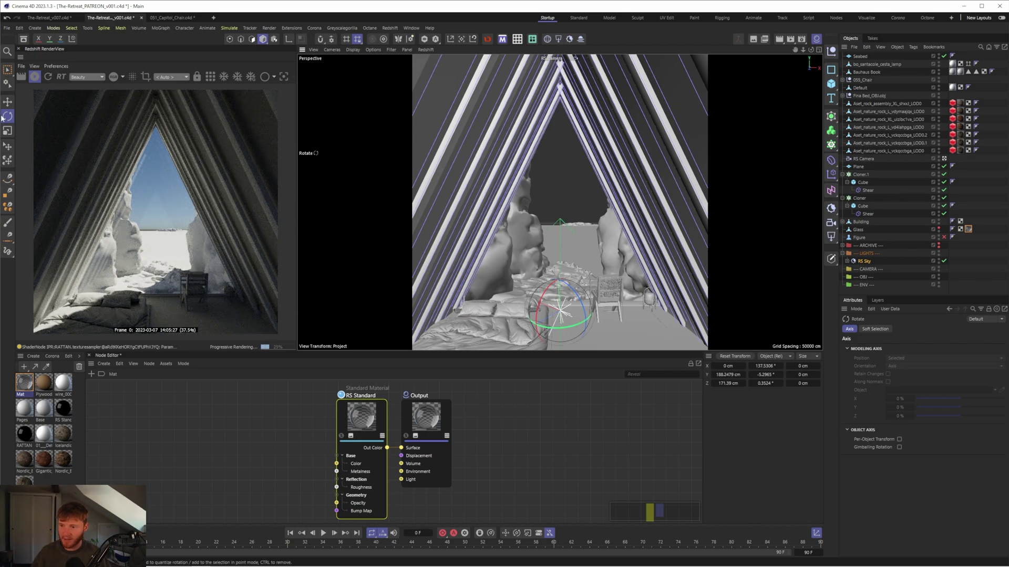
Stop the interactive IPR render in the Redshift RenderView
left_click(35, 77)
scroll(163, 227, "down", 1)
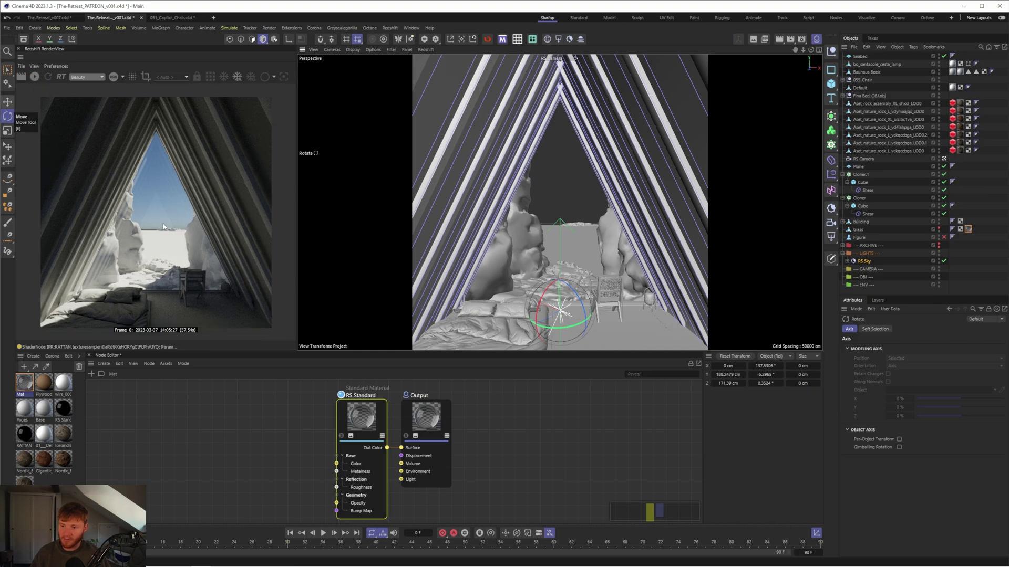
scroll(164, 227, "down", 1)
scroll(149, 232, "up", 2)
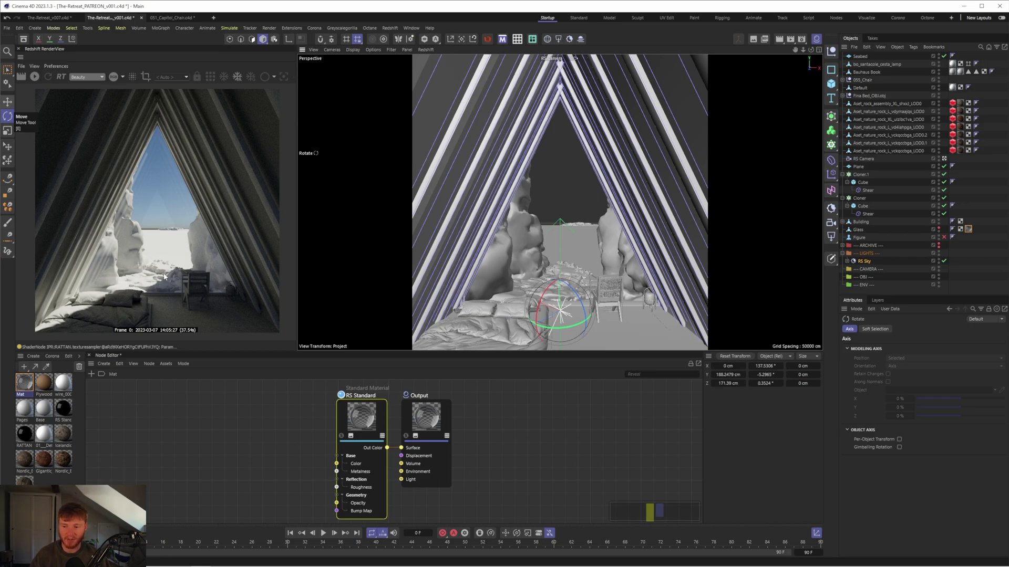
Restart the IPR and set RS Sky's Sun Disk Scale to 7
left_click(34, 76)
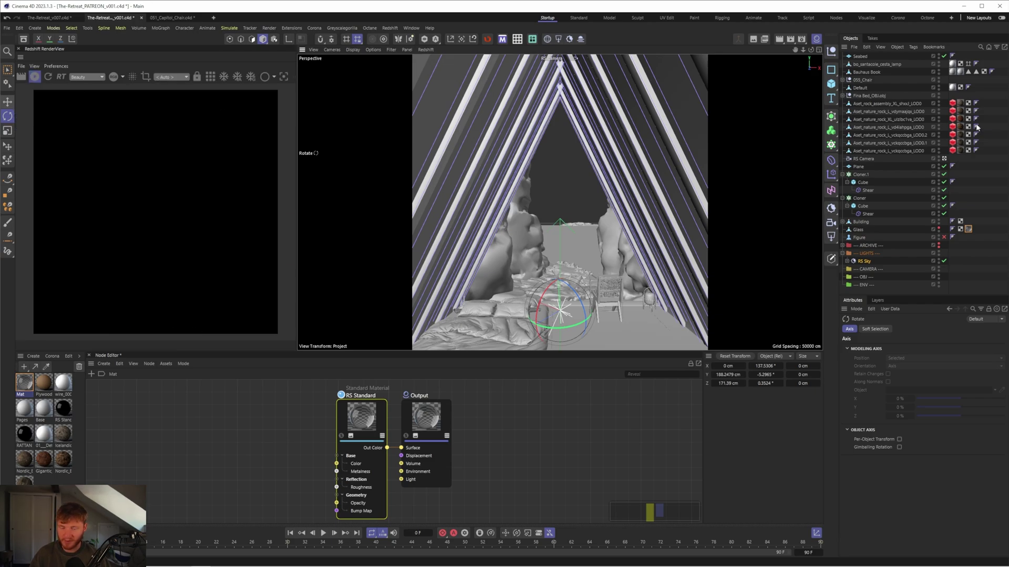
left_click(864, 261)
left_click(914, 328)
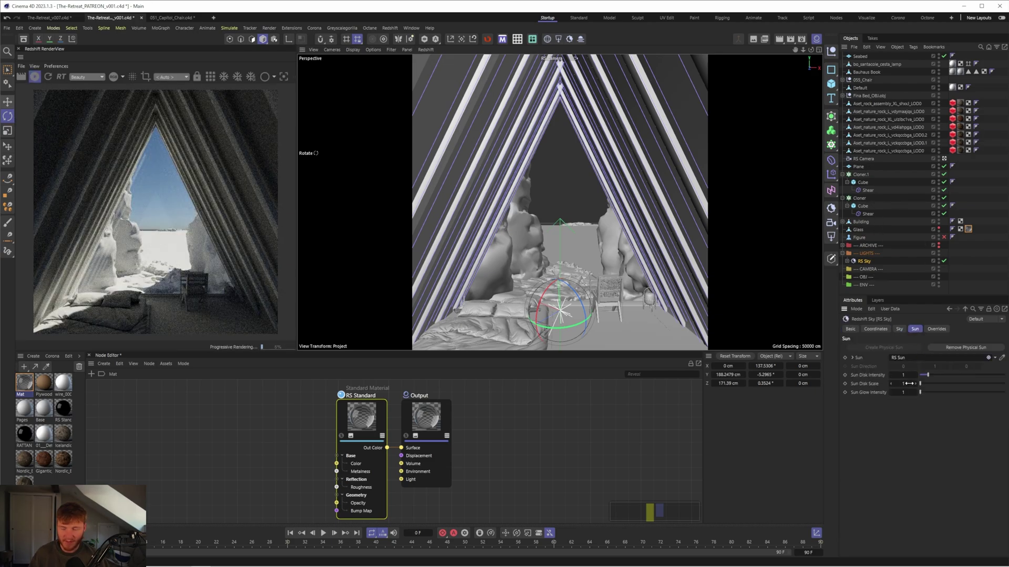
left_click_drag(920, 387, 1005, 385)
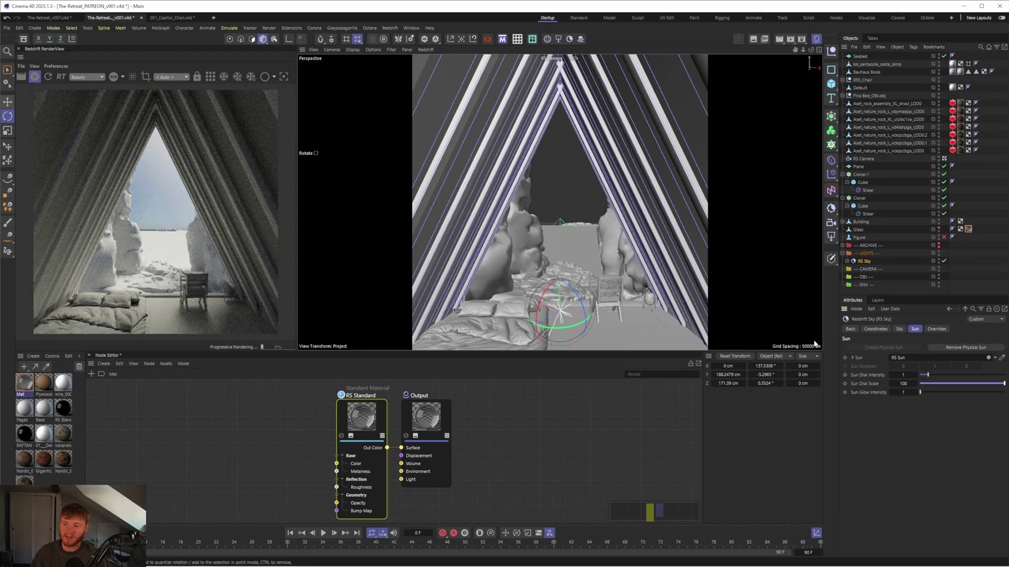
left_click_drag(942, 382, 929, 386)
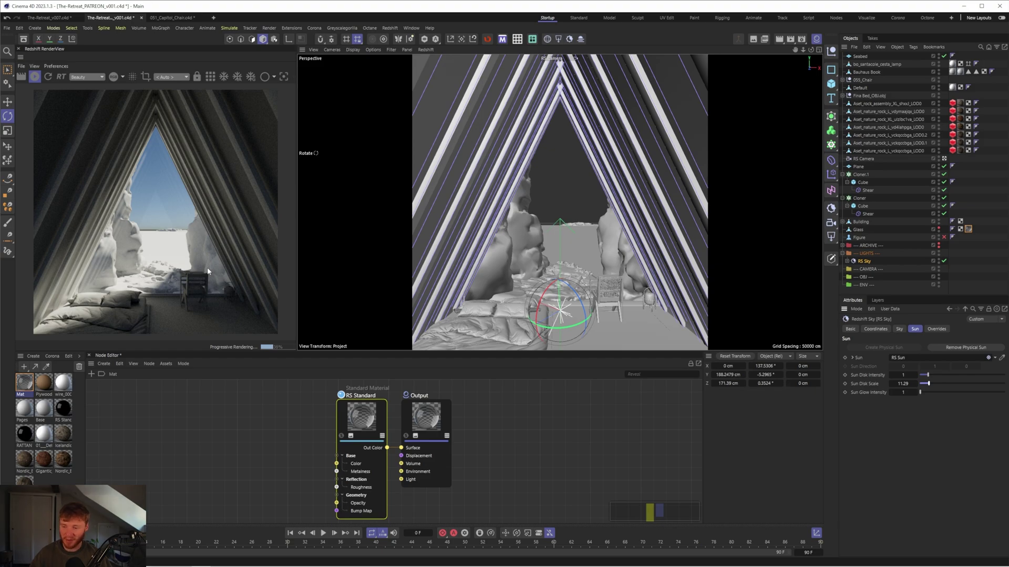
double_click(900, 385)
type("7")
key("Return")
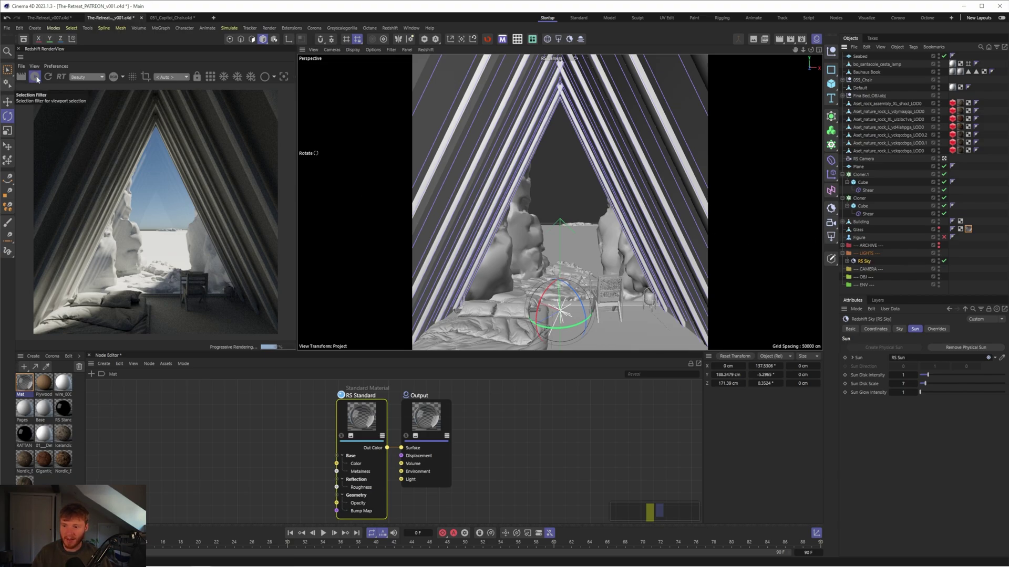
Lock the render view to RS Camera, then orbit and zoom the viewport onto the cabin interior
left_click(197, 77)
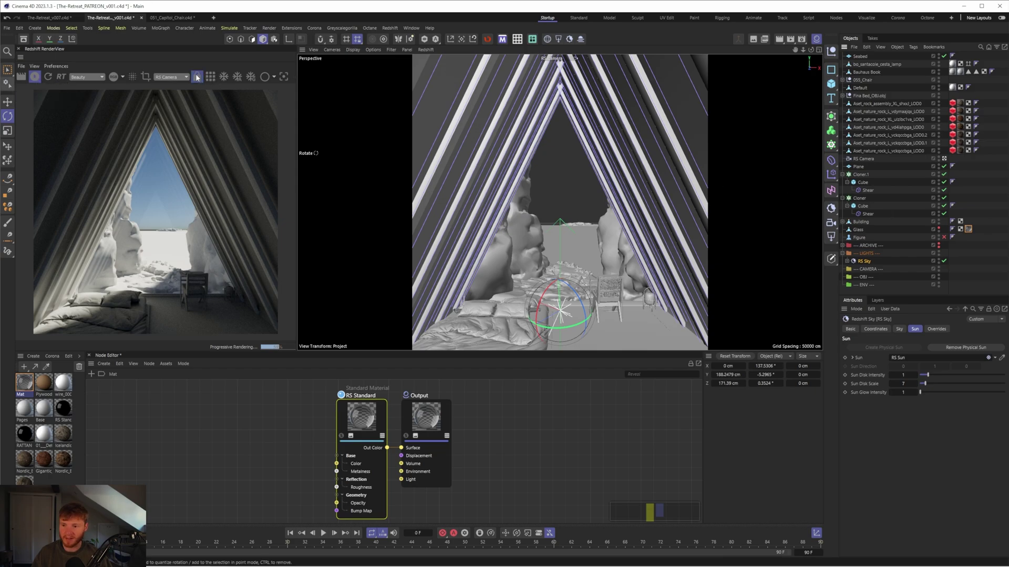
left_click(944, 159)
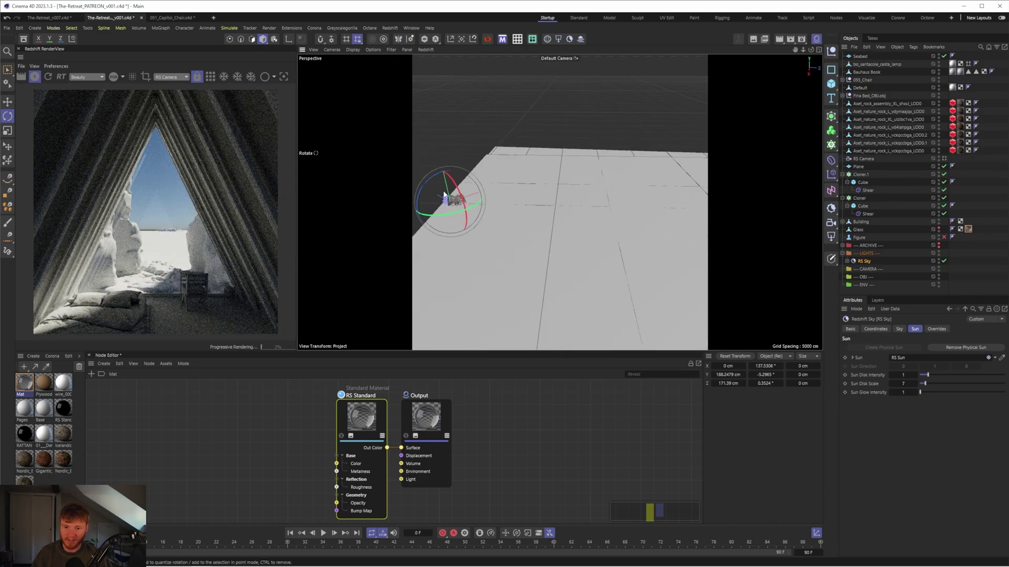
scroll(444, 195, "up", 12)
left_click_drag(676, 286, 620, 149, "alt")
scroll(426, 230, "up", 5)
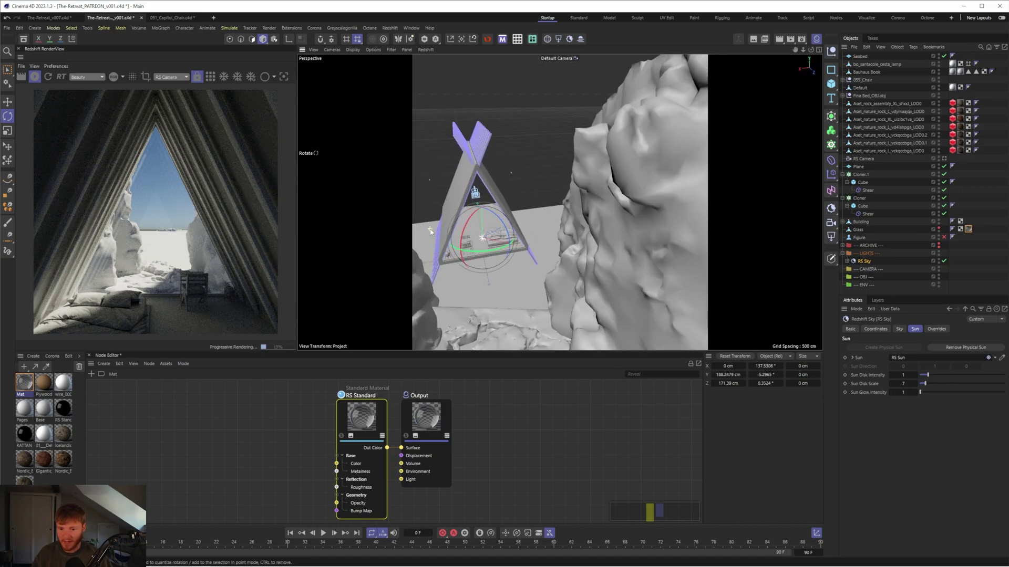
scroll(456, 215, "up", 4)
scroll(456, 214, "down", 1)
scroll(456, 214, "up", 1)
scroll(629, 203, "down", 1)
scroll(474, 213, "up", 1)
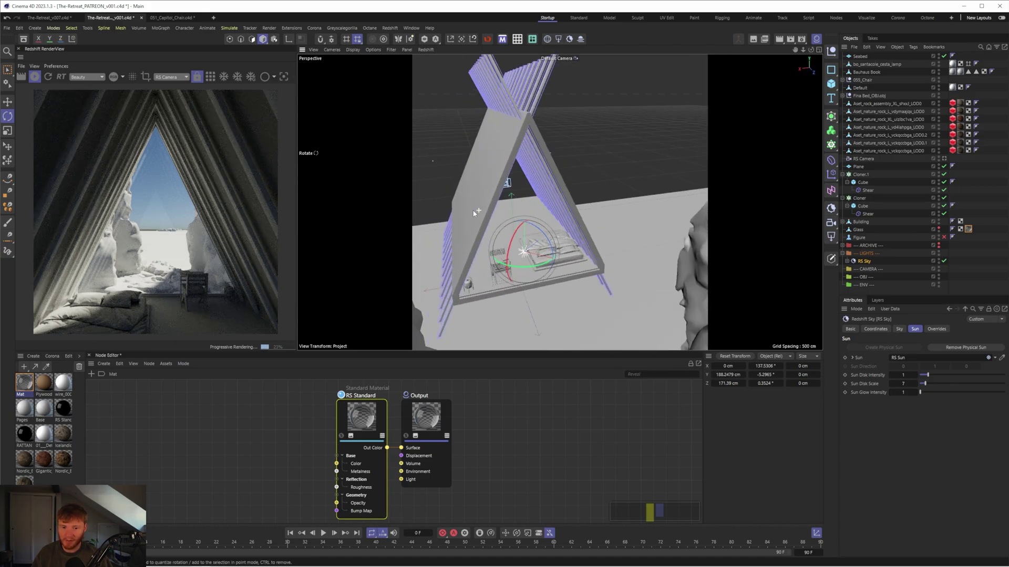
scroll(474, 213, "up", 1)
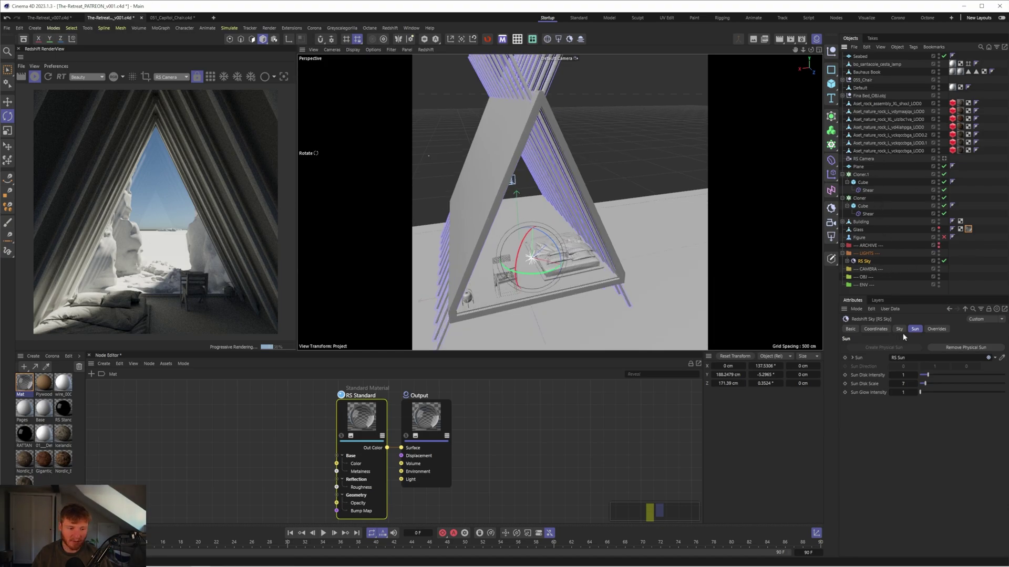
Set the GI Intensity in RS Sky's Overrides tab to 2
left_click(936, 329)
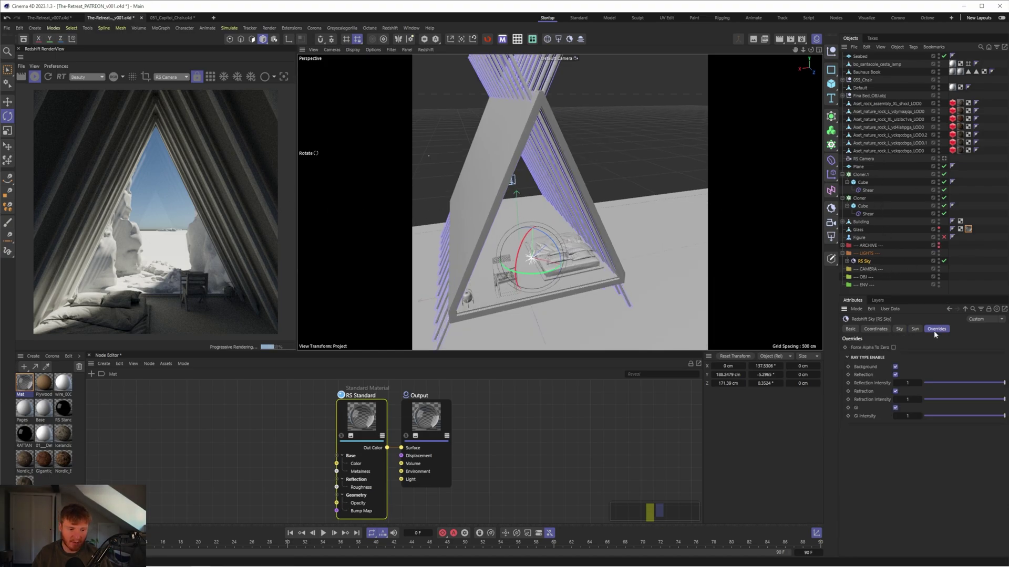
left_click(912, 417)
type("2")
key("Return")
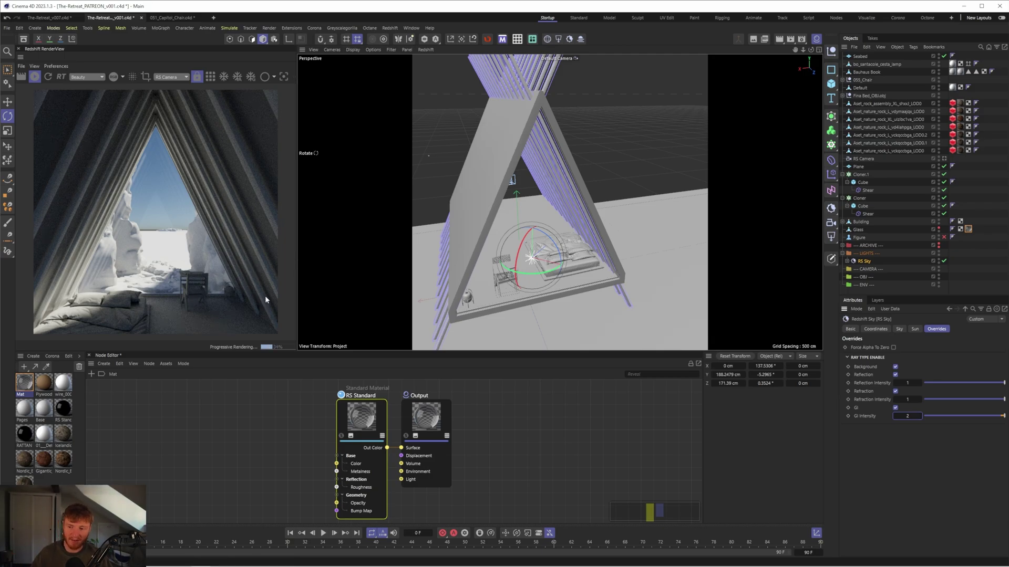
Set the nested RS Sun's Global Illumination contribution to 2, then reselect and collapse RS Sky
left_click(913, 329)
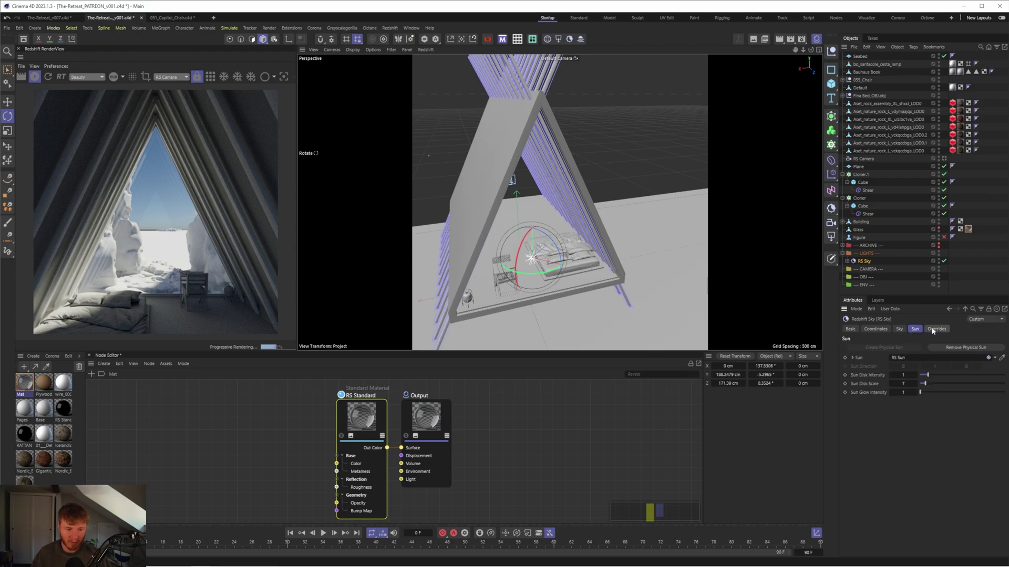
left_click(846, 261)
left_click(864, 269)
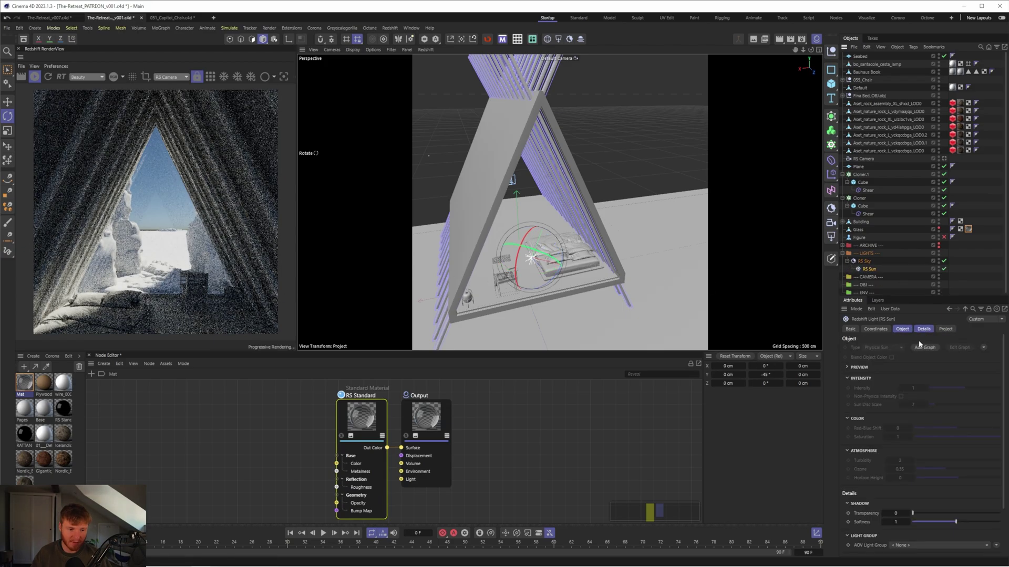
left_click(923, 329)
left_click(868, 404)
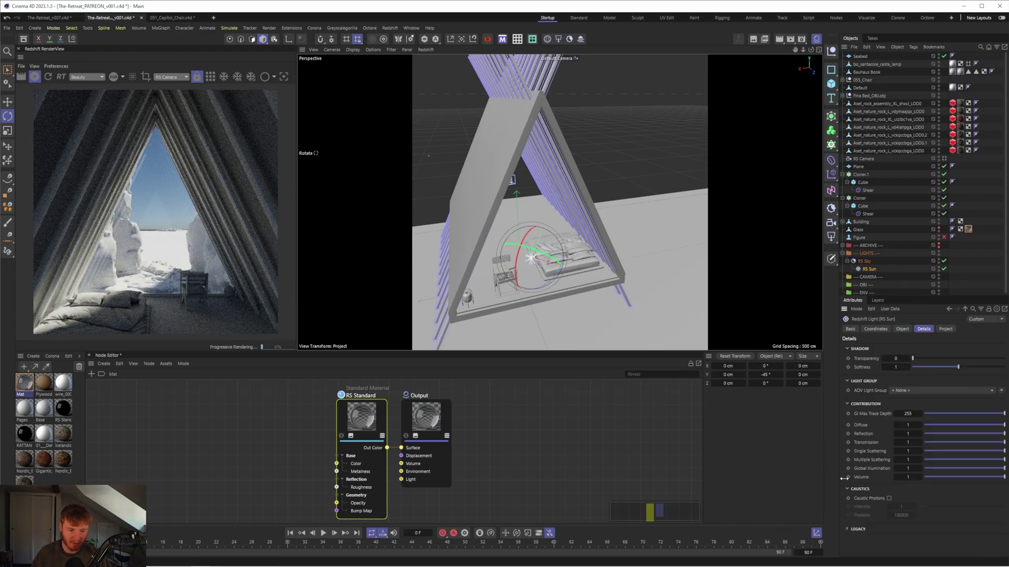
type("2")
key("Return")
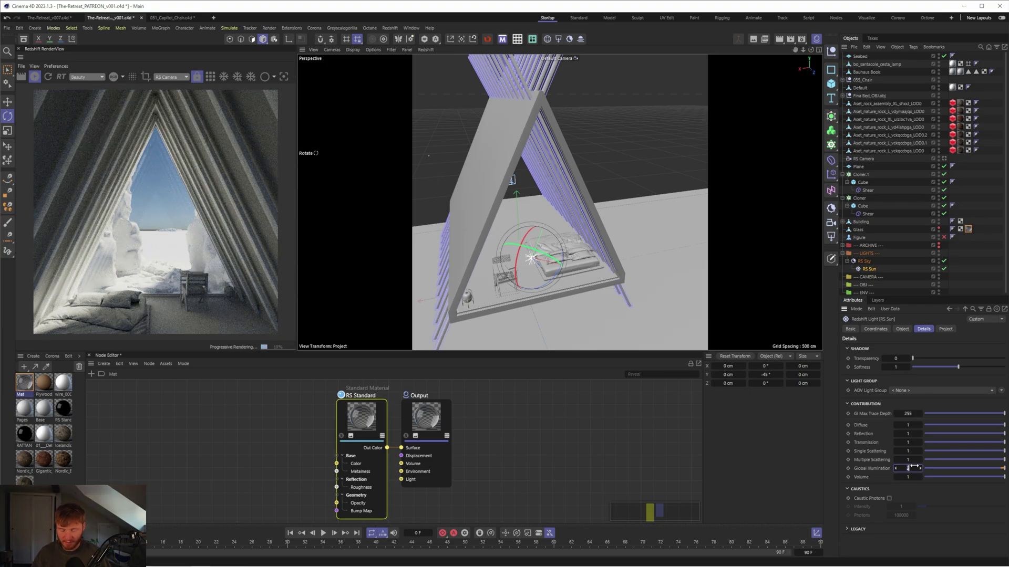
left_click(864, 261)
left_click(936, 330)
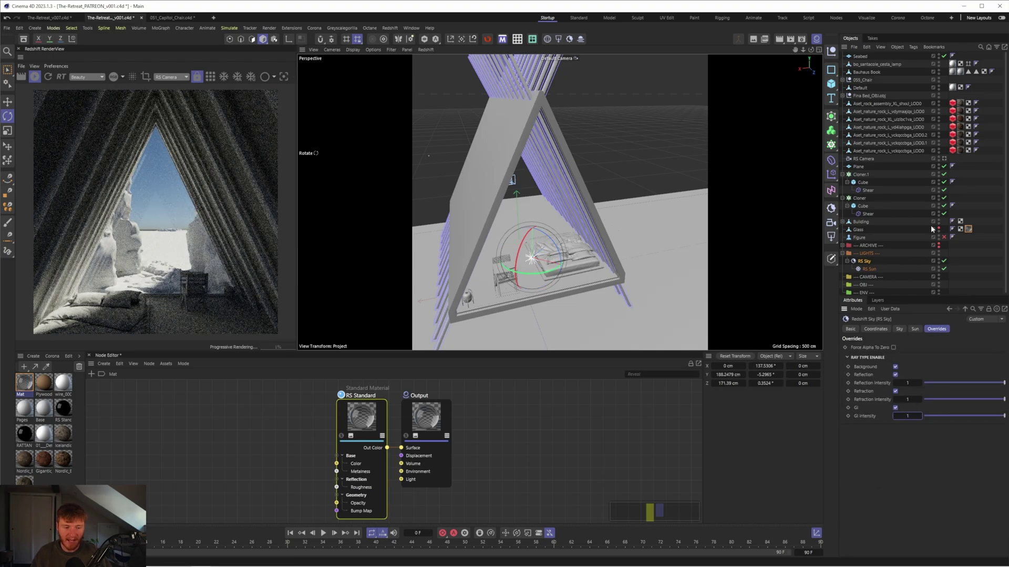
left_click(847, 261)
Add a new Redshift portal light and move it toward the cabin's front
left_click(390, 28)
mouse_move(399, 51)
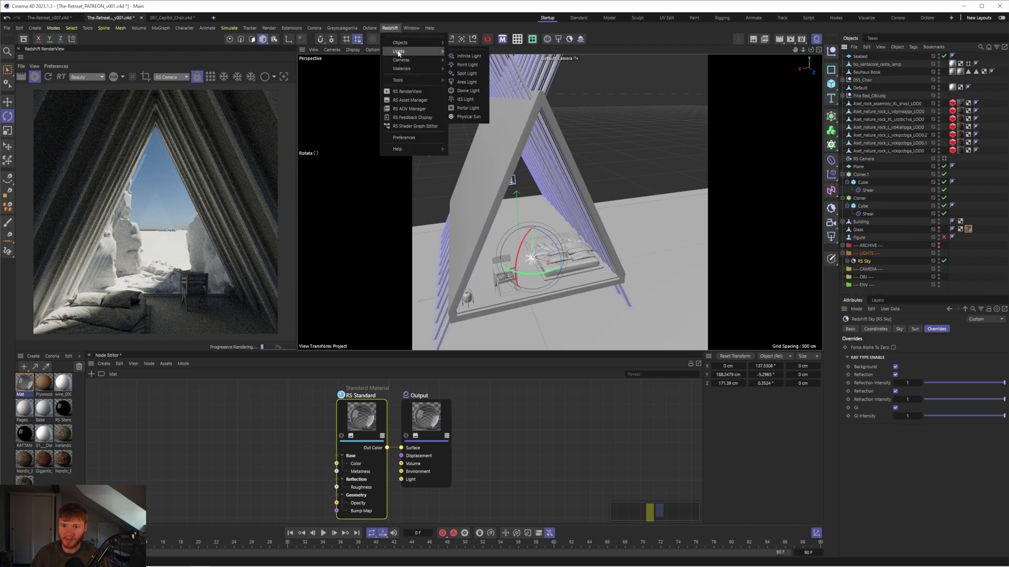
left_click(467, 108)
key("e")
left_click_drag(534, 314, 549, 355)
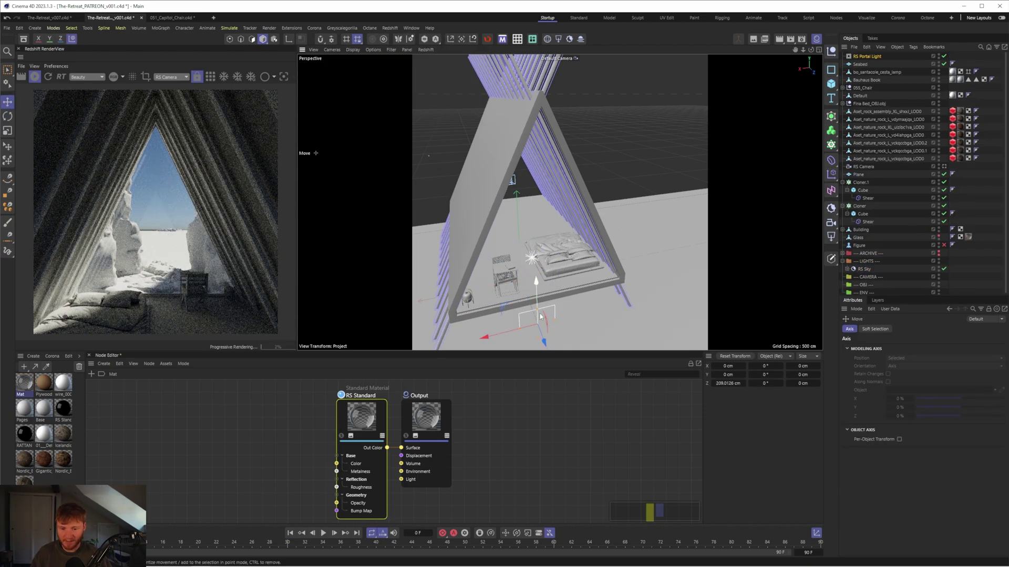
left_click_drag(536, 301, 533, 255)
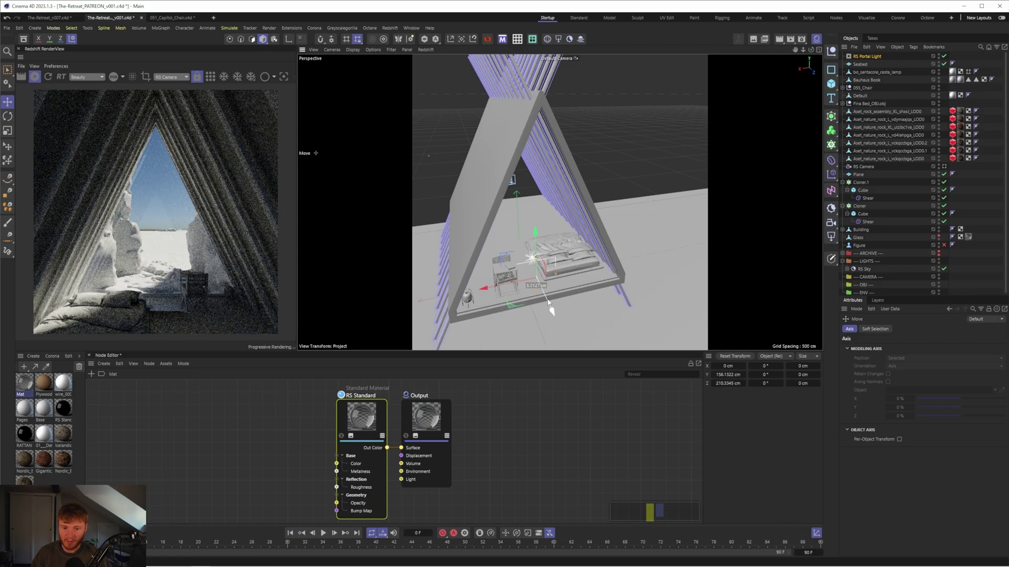
left_click_drag(552, 312, 645, 299)
Turn the portal light to a heading of 180°
key("r")
key("ctrl+z")
left_click(577, 275, "shift")
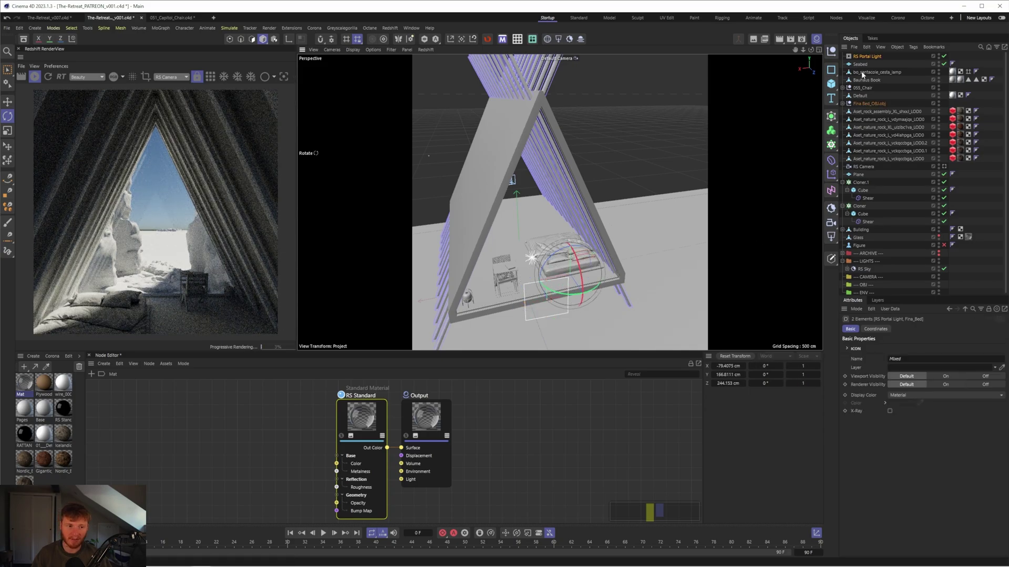
left_click(553, 325)
left_click_drag(553, 325, 551, 314)
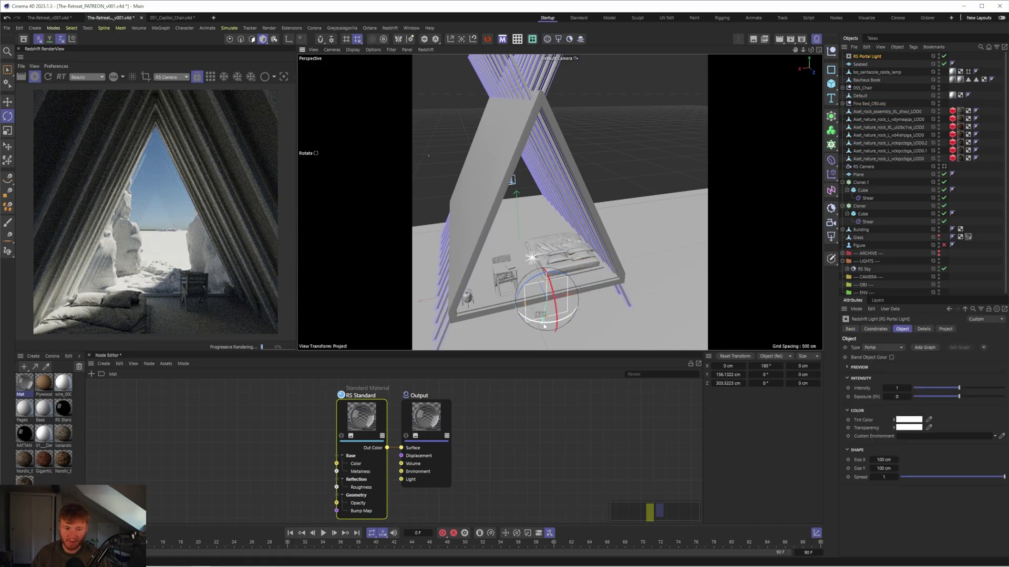
Raise the portal light into the gable, stretch it tall, and adjust its depth
key("e")
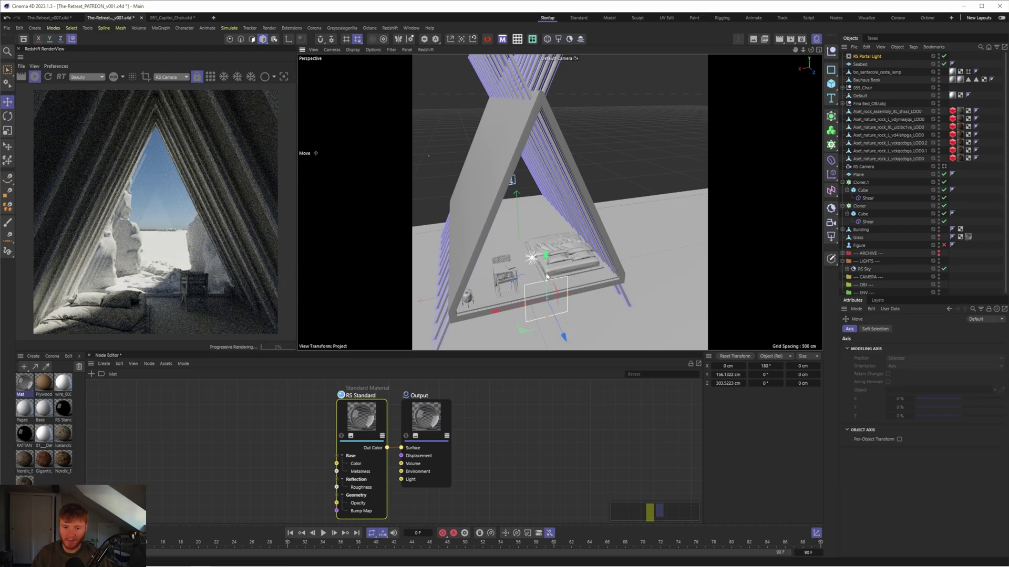
left_click_drag(546, 276, 444, 236)
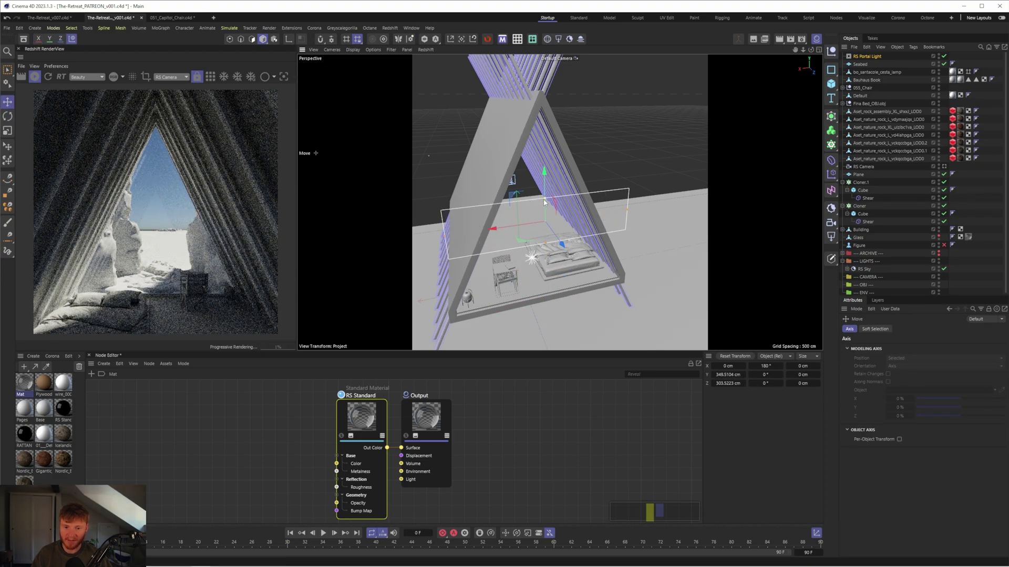
left_click_drag(544, 202, 567, 100)
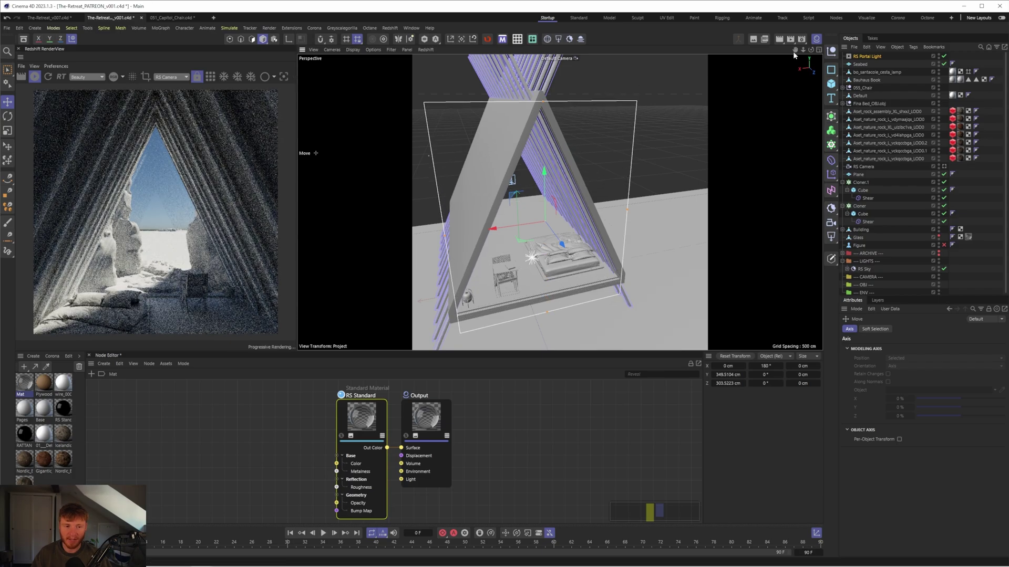
left_click_drag(679, 285, 632, 282, "alt")
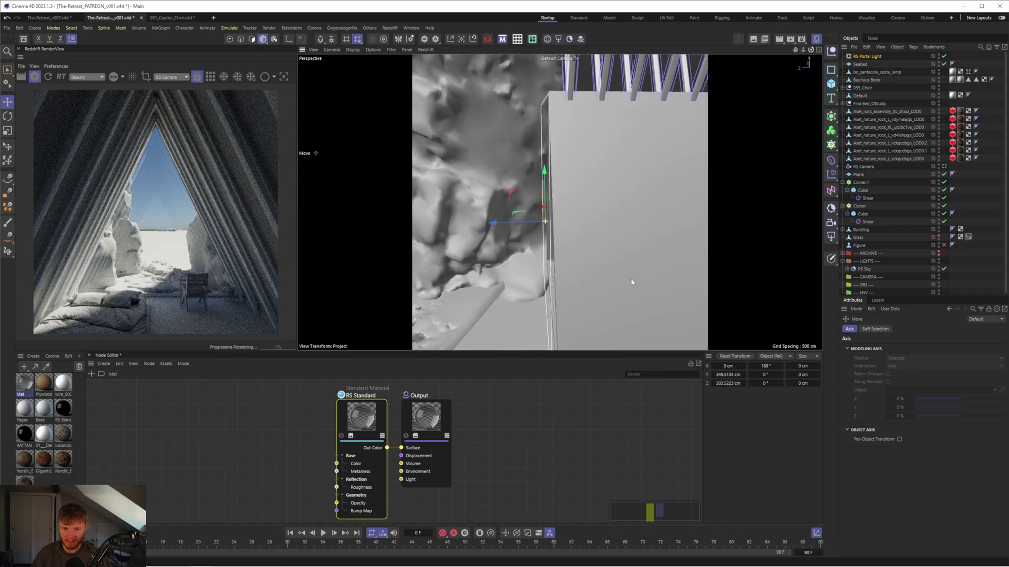
left_click_drag(505, 222, 508, 224)
left_click_drag(631, 266, 728, 266, "alt")
In the Front view, widen the portal light across the cabin opening and raise it to about Y 386.3 cm
middle_click(593, 197)
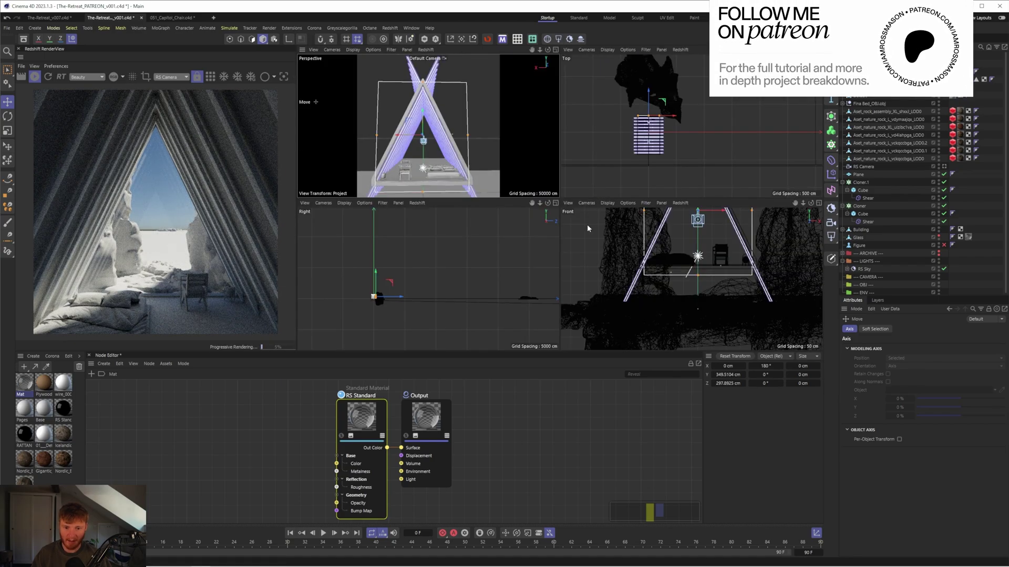
middle_click(587, 224)
scroll(645, 163, "down", 3)
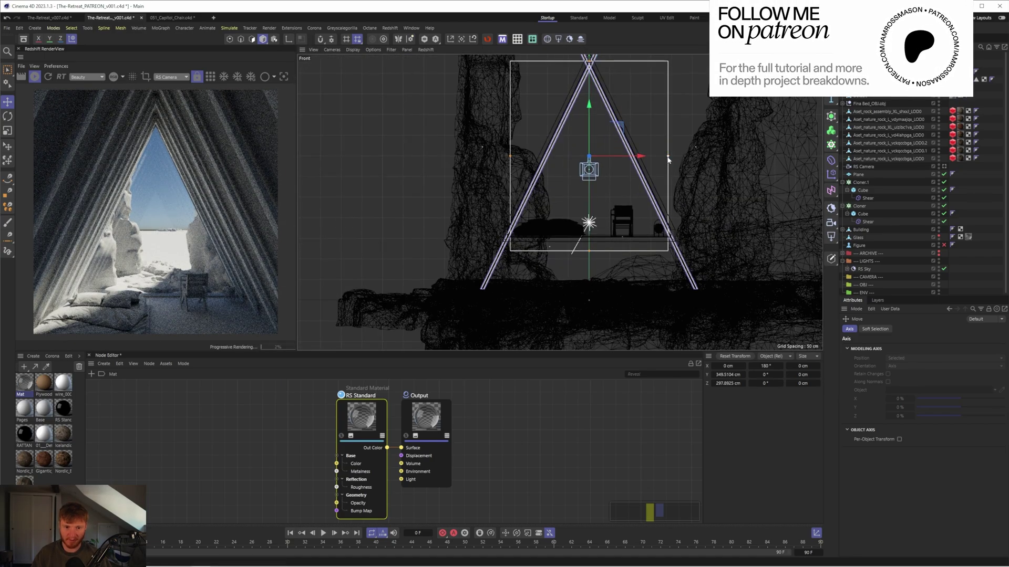
left_click_drag(668, 157, 676, 158)
scroll(575, 262, "down", 2)
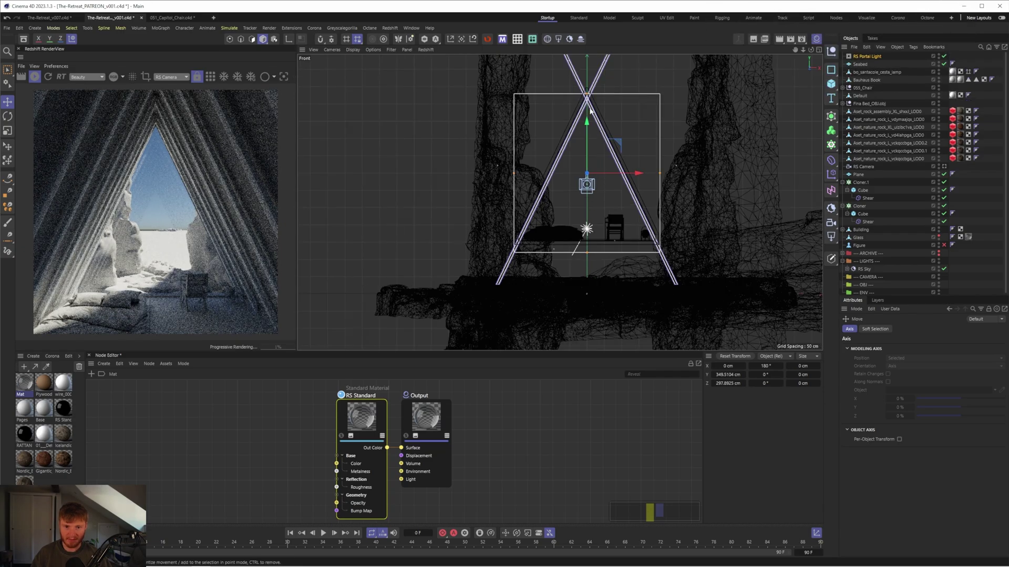
scroll(590, 111, "up", 2)
left_click_drag(585, 181, 583, 169)
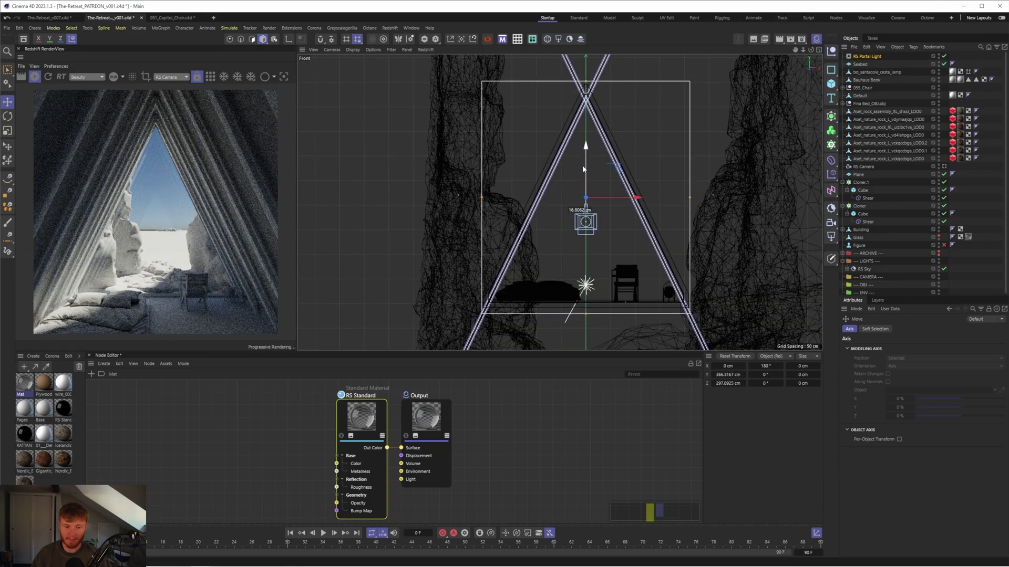
Back in Perspective, file the RS Portal Light inside the LIGHTS group
middle_click(635, 181)
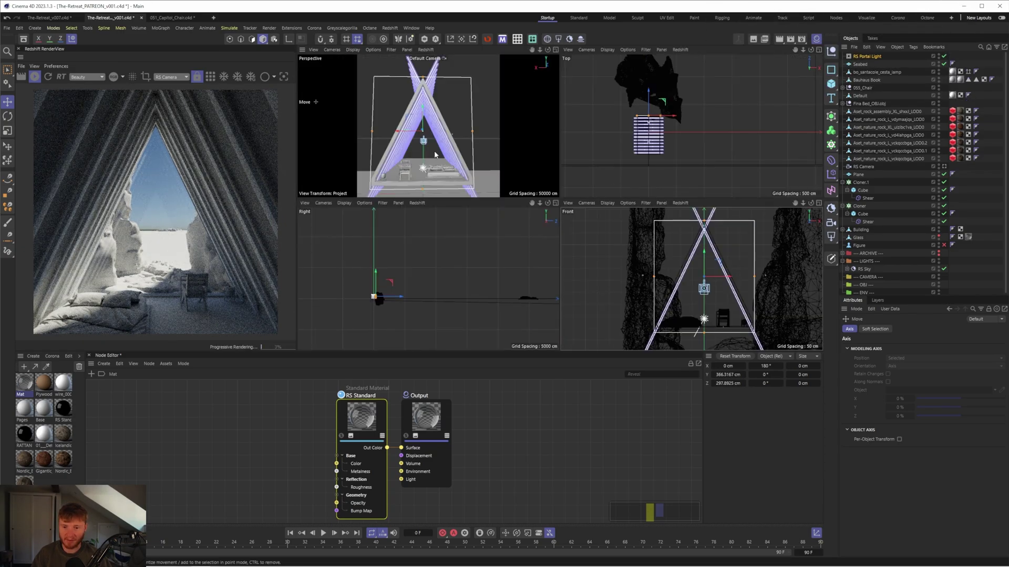
middle_click(435, 153)
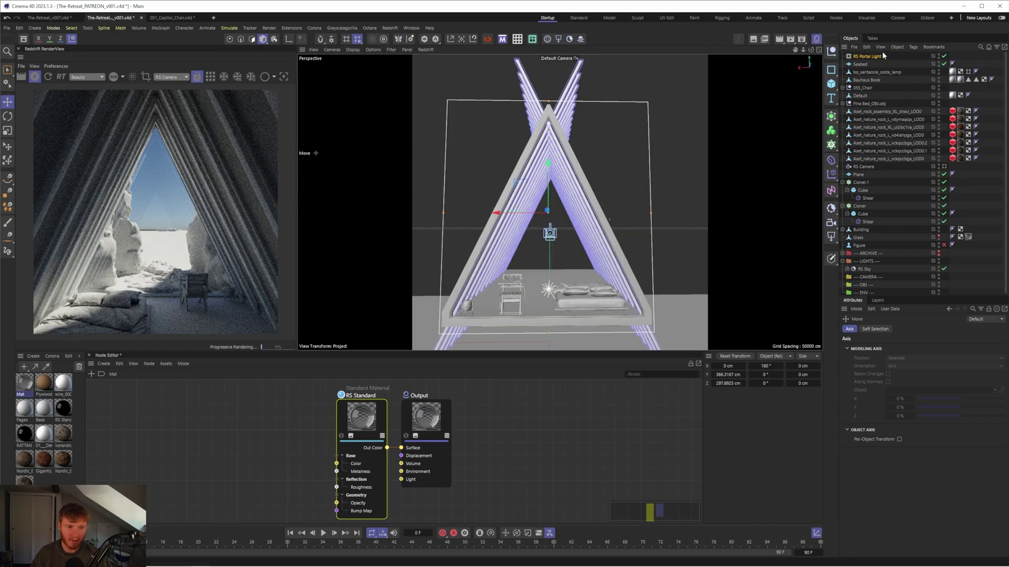
left_click_drag(868, 57, 872, 261)
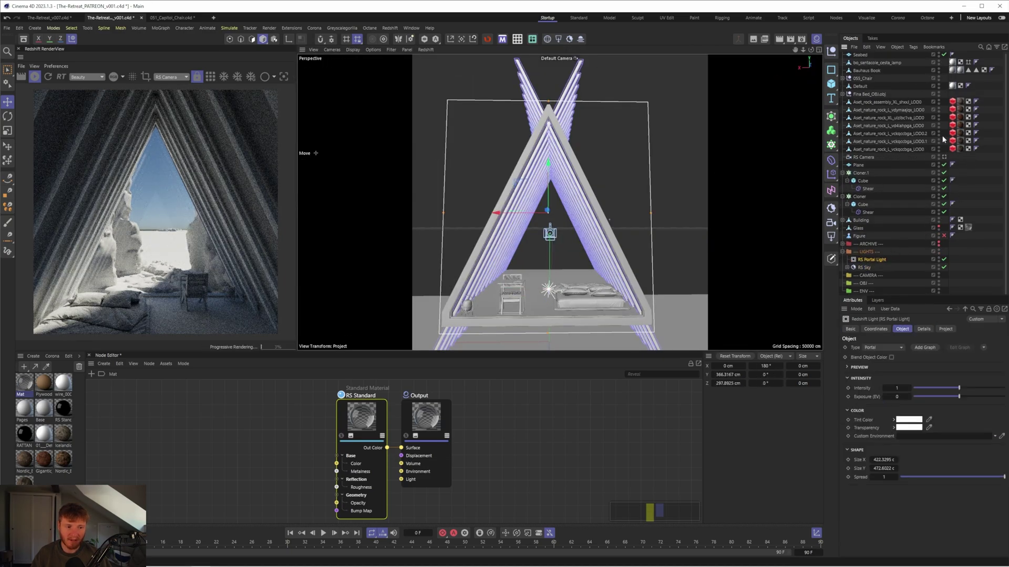
View through the RS Camera, re-enable the RS Portal Light and raise its Exposure to about 1
left_click(944, 157)
left_click(943, 259)
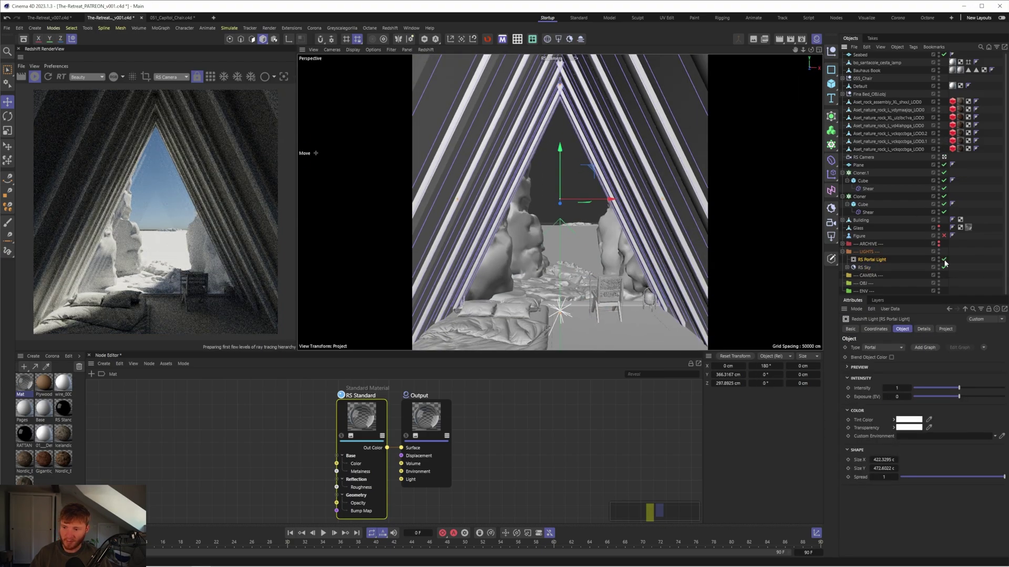
left_click(944, 260)
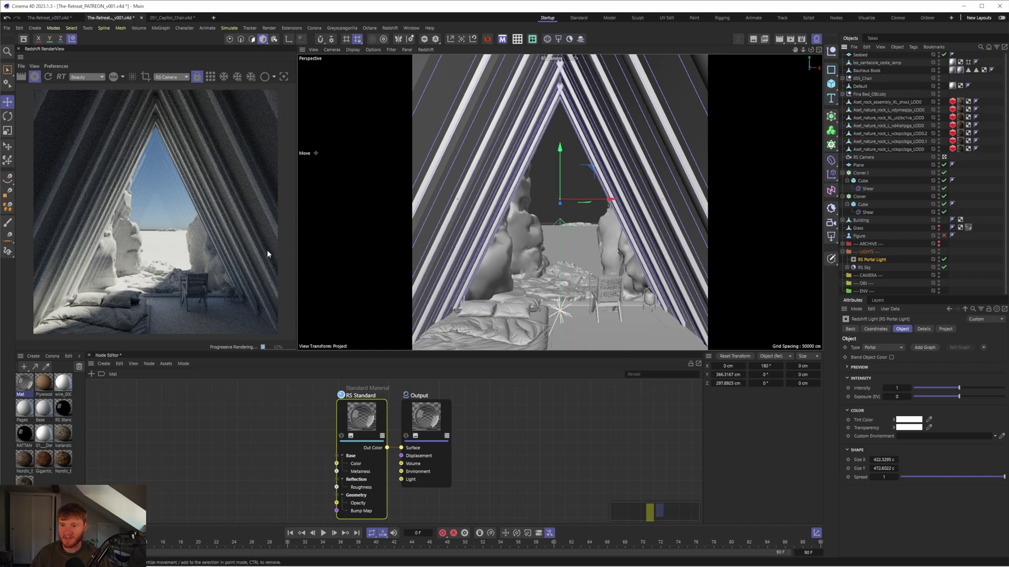
left_click_drag(894, 397, 895, 398)
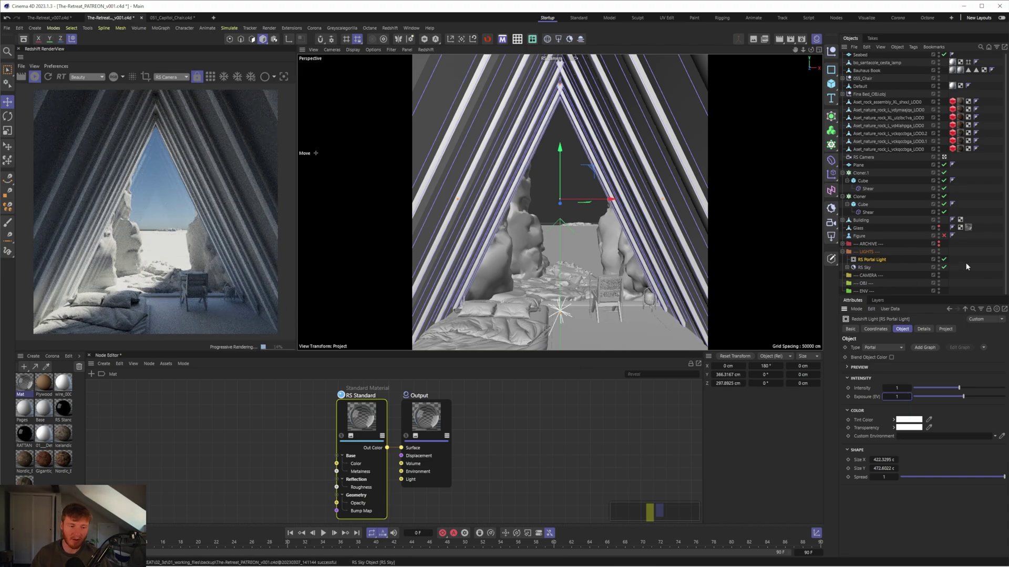
On RS Sky's Sky tab, try Saturation 0.2, then set it back to 1
left_click(864, 268)
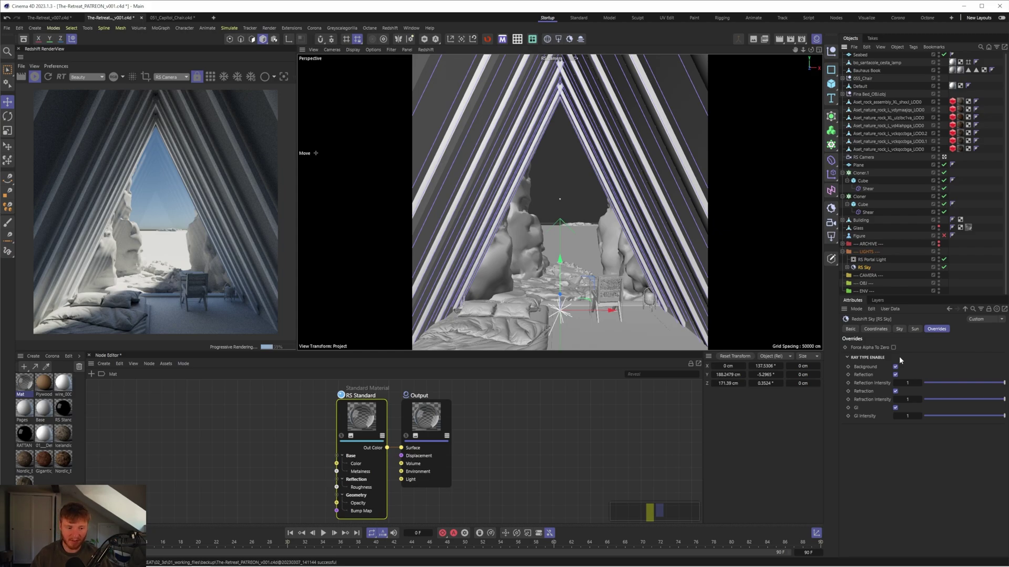
left_click(899, 329)
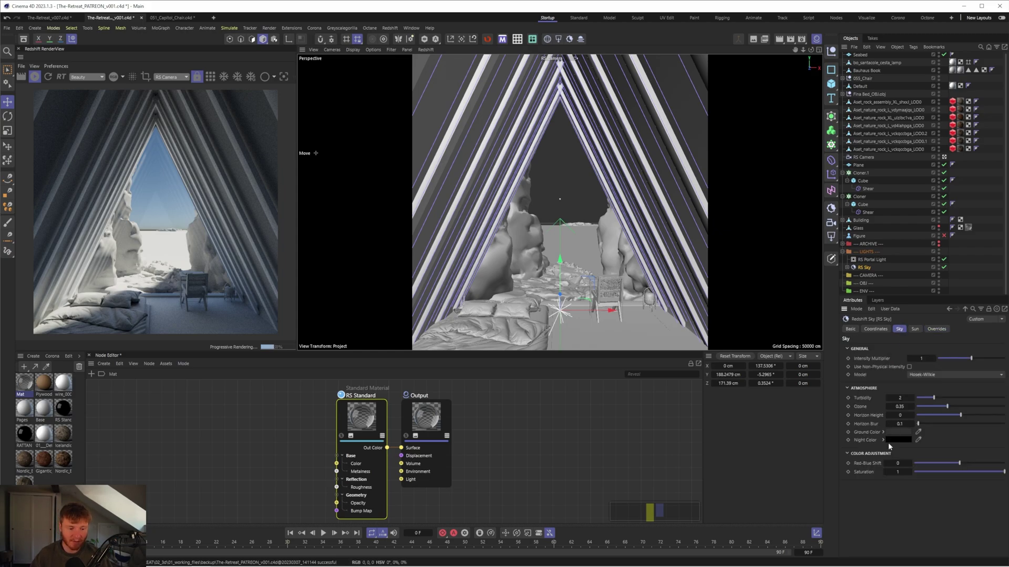
left_click(901, 471)
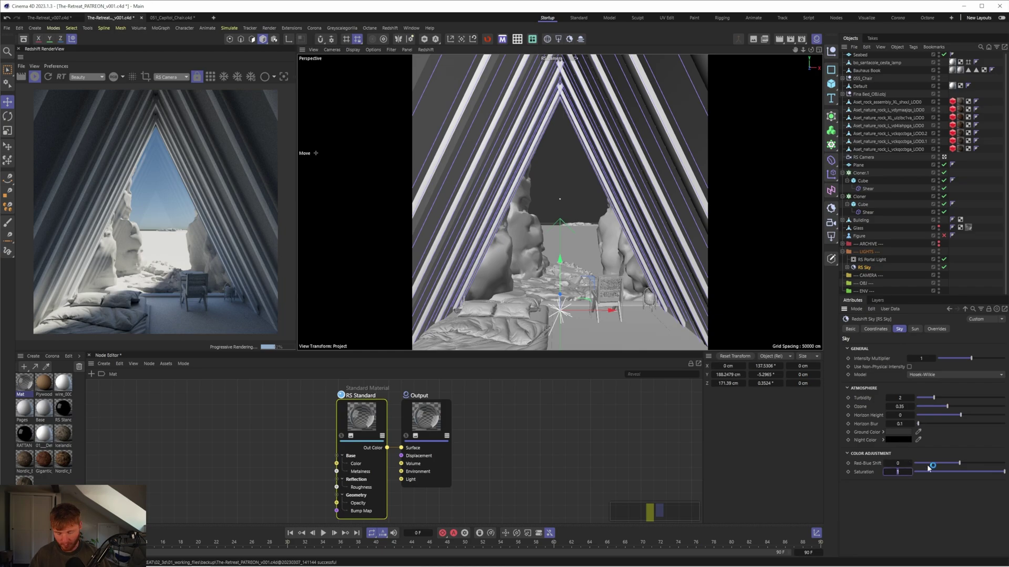
type(".2")
key("Return")
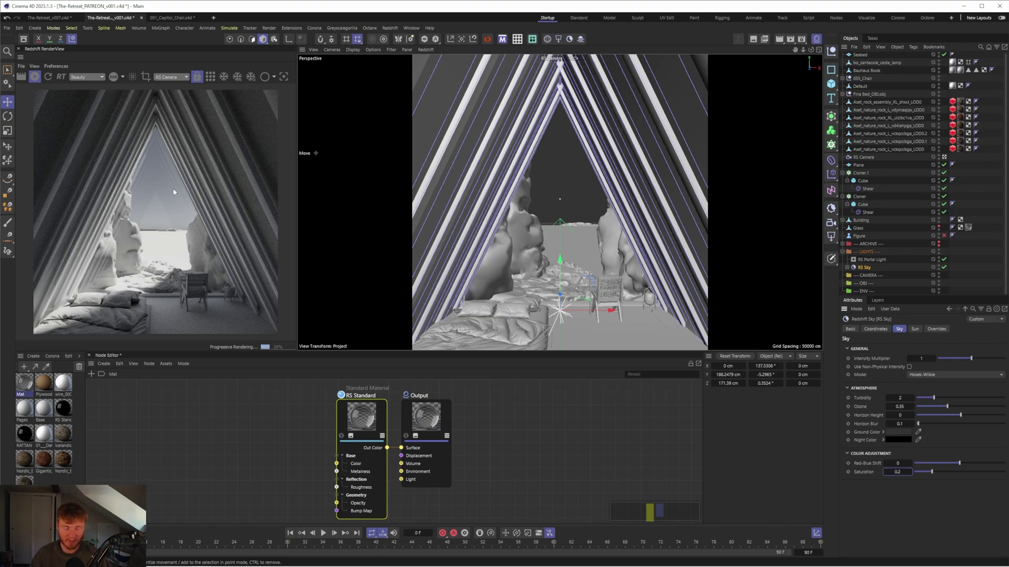
double_click(893, 472)
type("1")
key("Return")
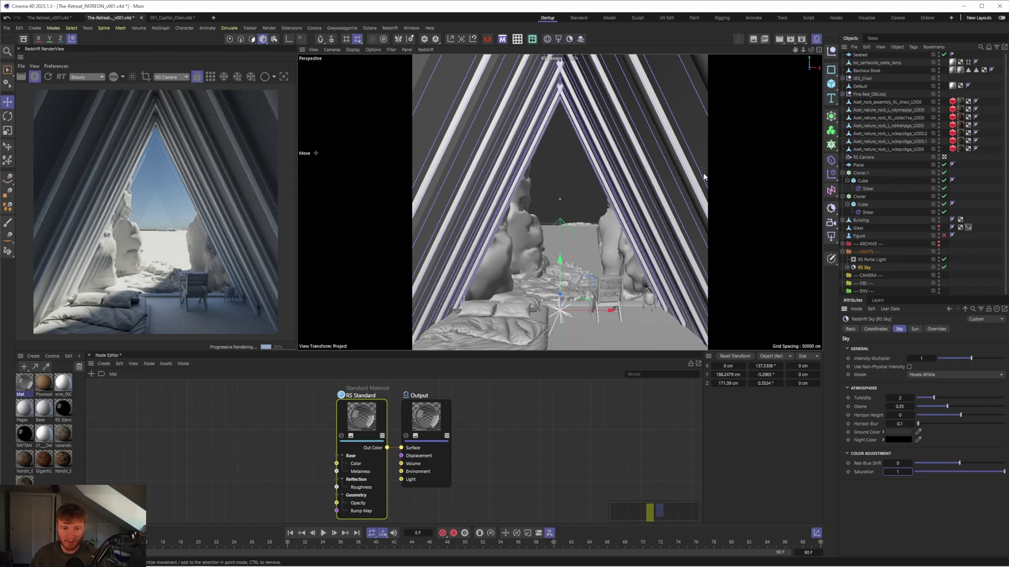
Spread the beam cloners apart by nudging Cloner outward and setting Cloner.1's X to -263.4272
left_click(551, 128)
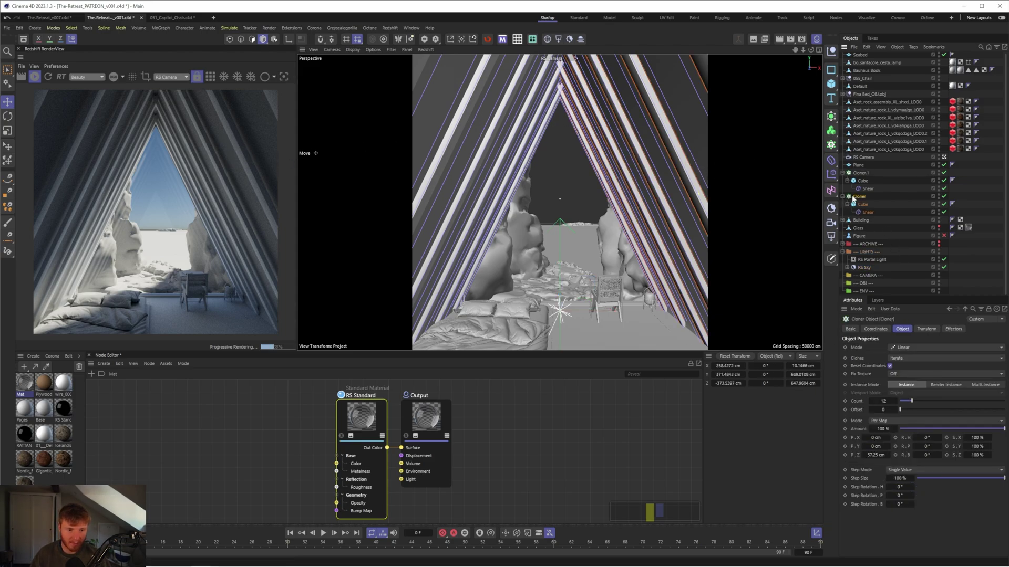
left_click(874, 330)
left_click_drag(874, 358, 877, 357)
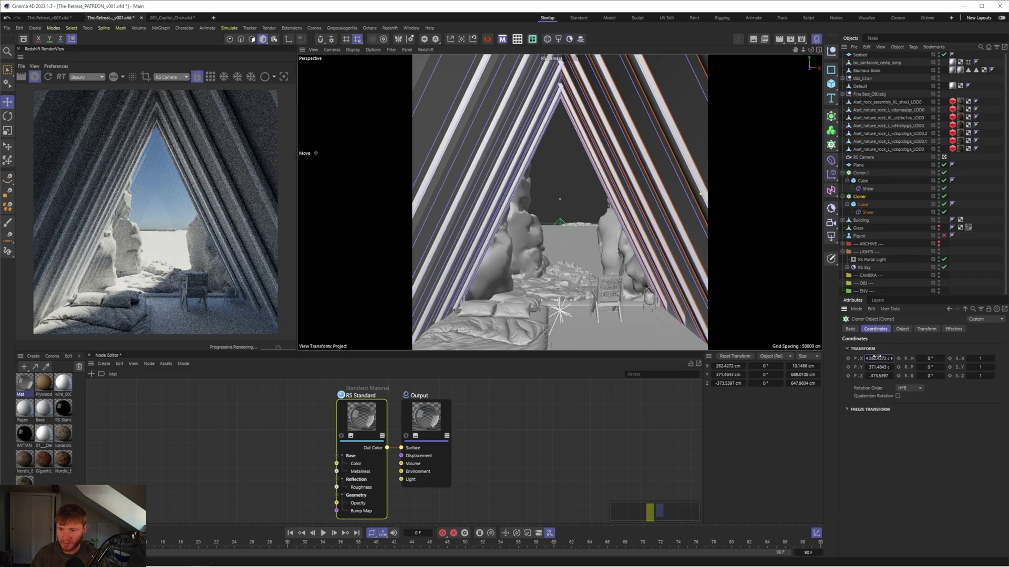
left_click_drag(878, 357, 877, 357)
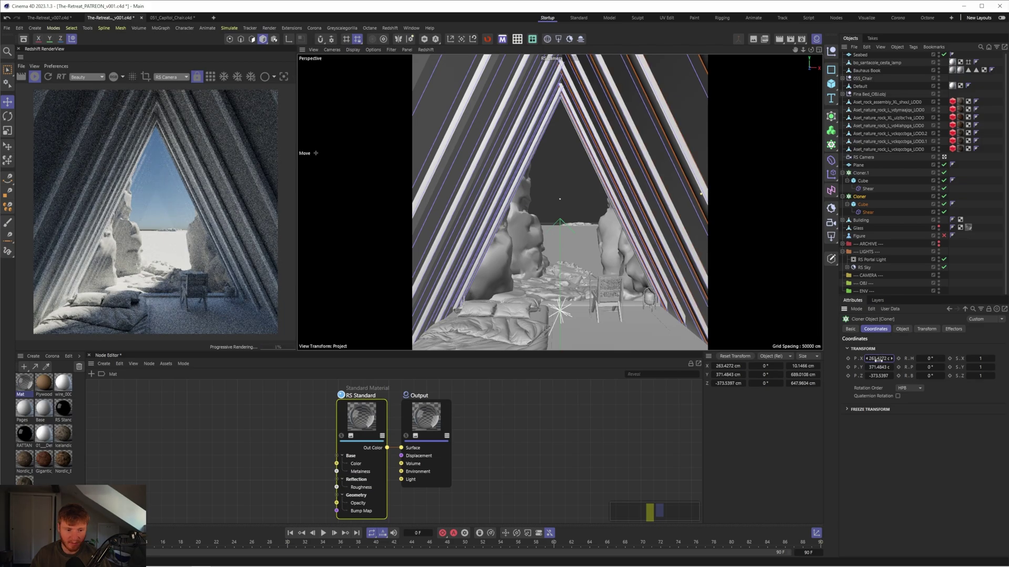
left_click(860, 173)
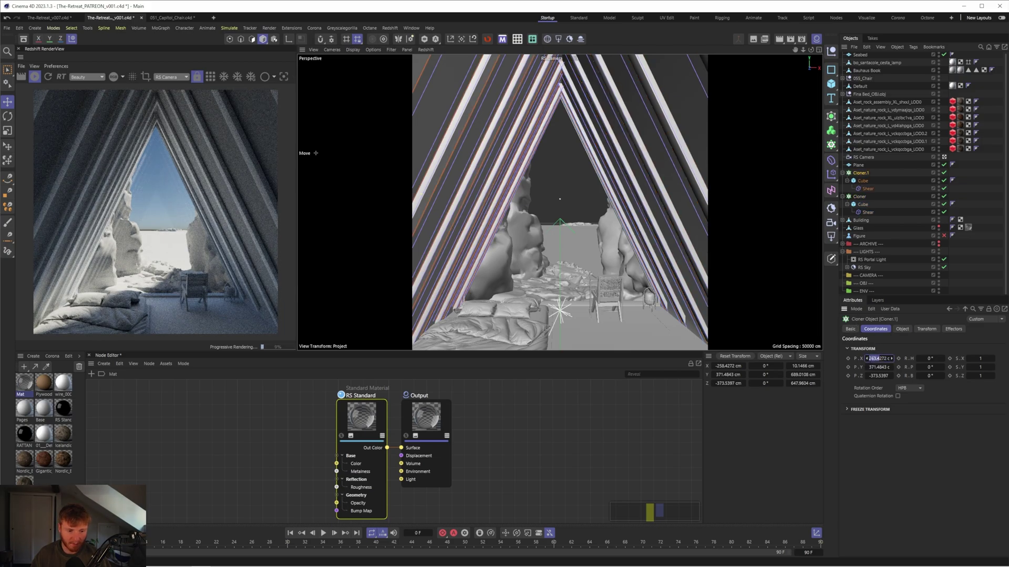
left_click(868, 360)
type("-")
key("Return")
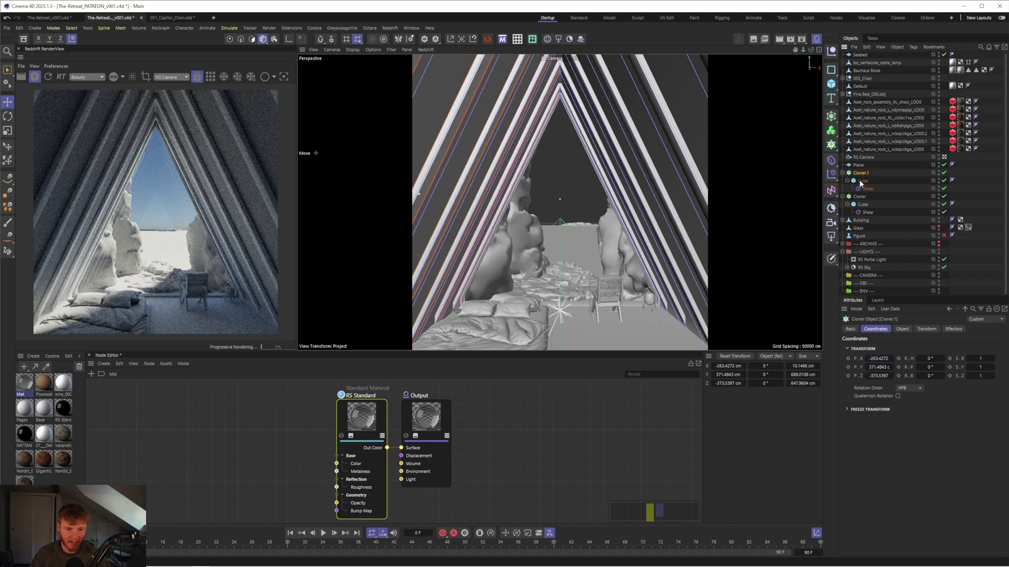
Reduce both cloners' Count from 12 to 11
left_click(859, 197, "ctrl")
left_click(901, 329)
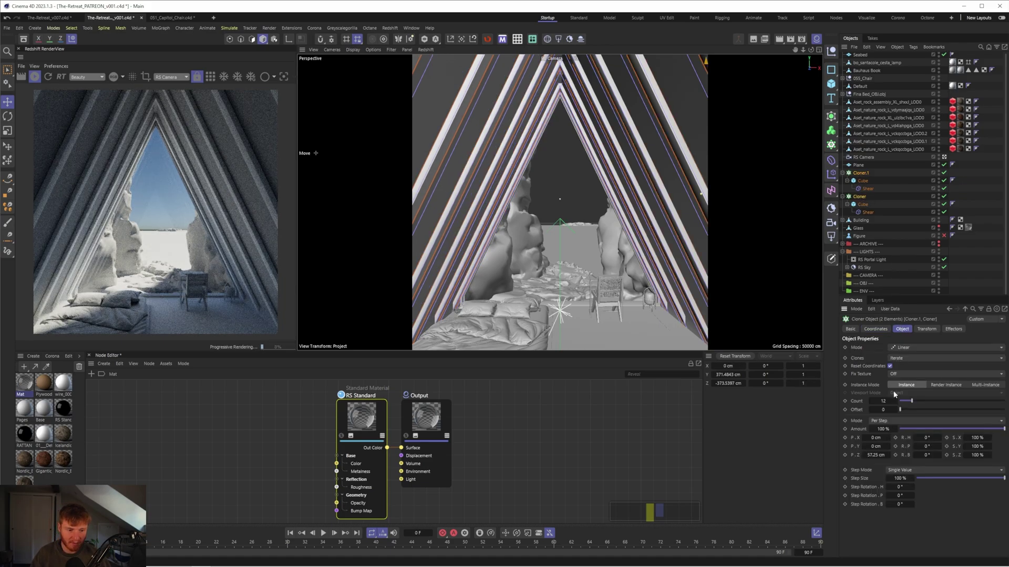
left_click_drag(890, 398, 887, 397)
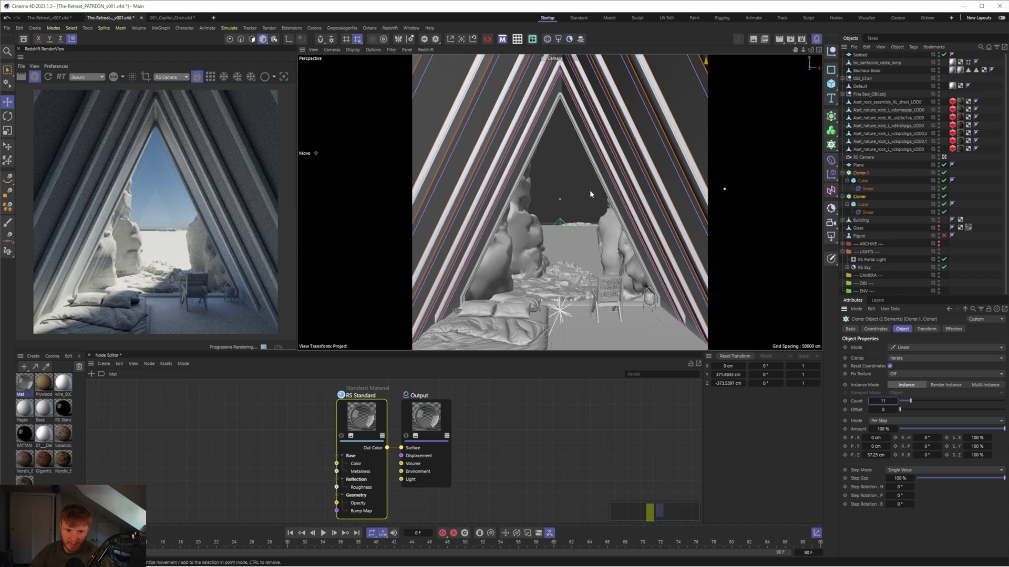
left_click(585, 165)
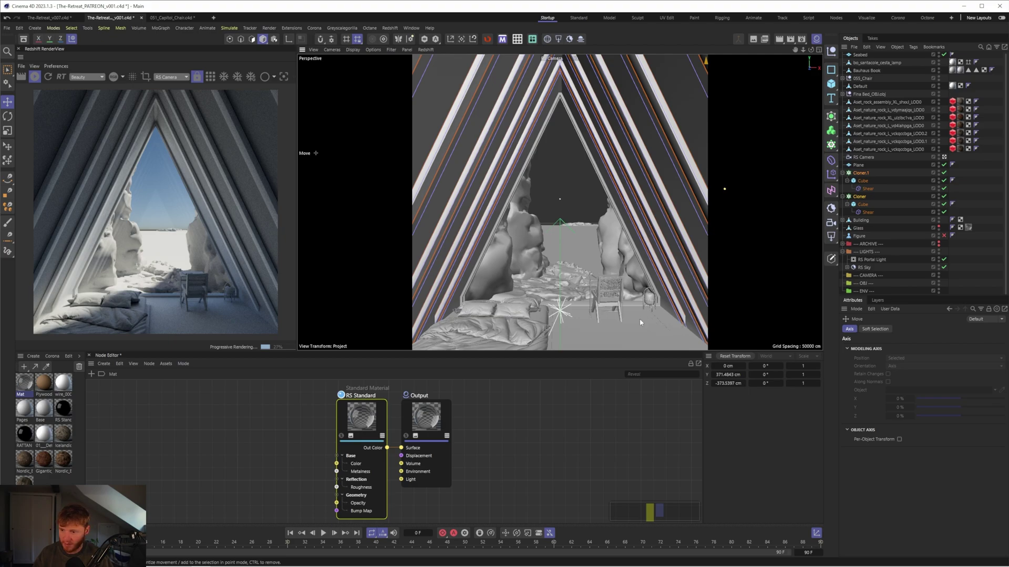
Restart the RenderView and give RS Sky Horizon Height -0.1 and Horizon Blur 0.3
left_click(562, 311)
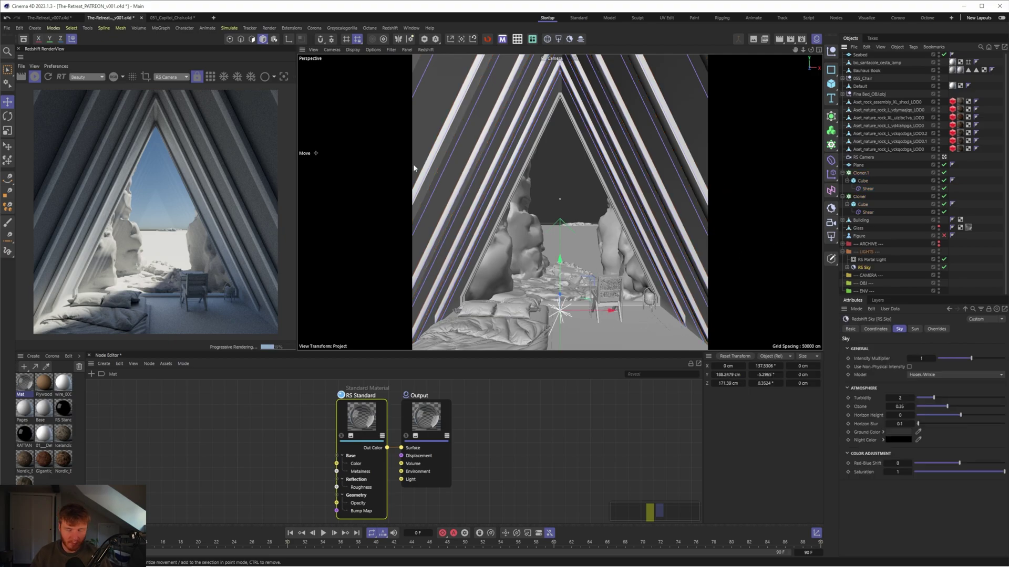
left_click(36, 77)
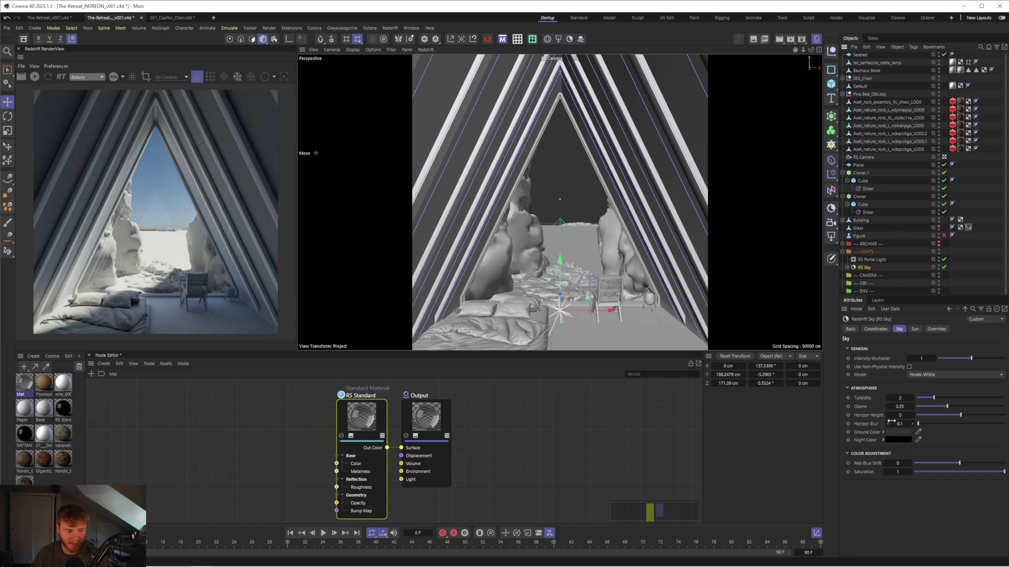
left_click(35, 76)
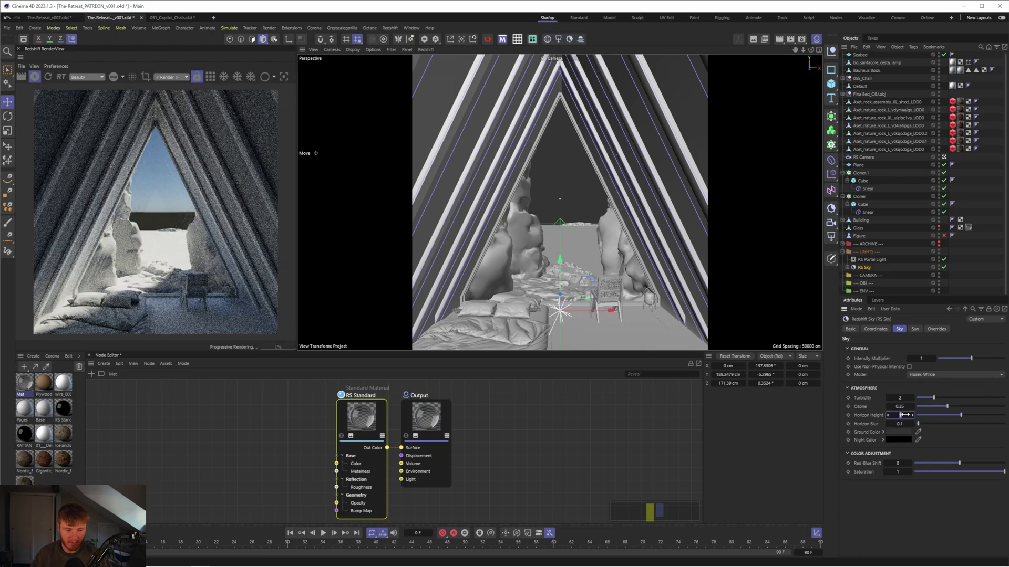
type("0")
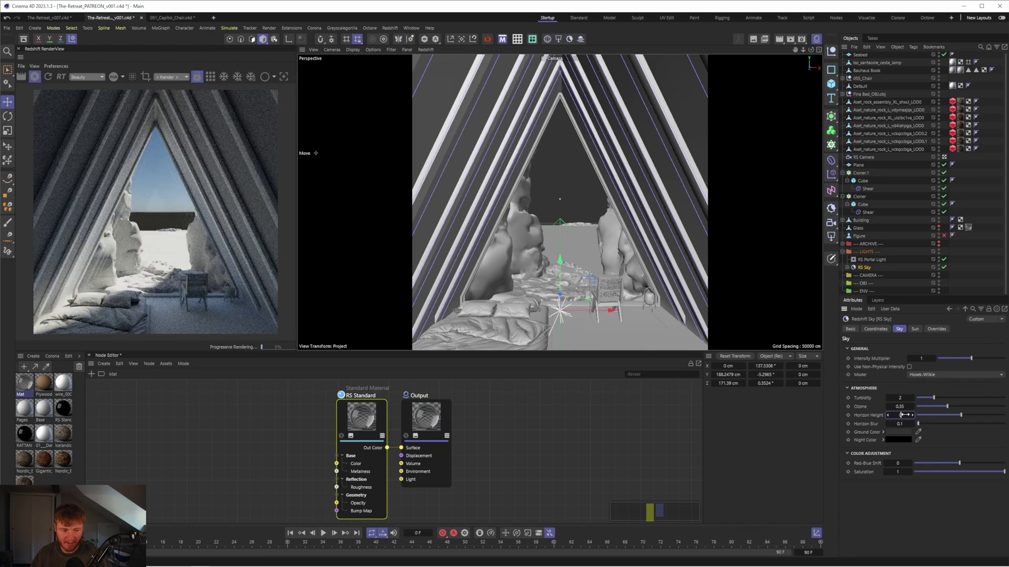
key("Return")
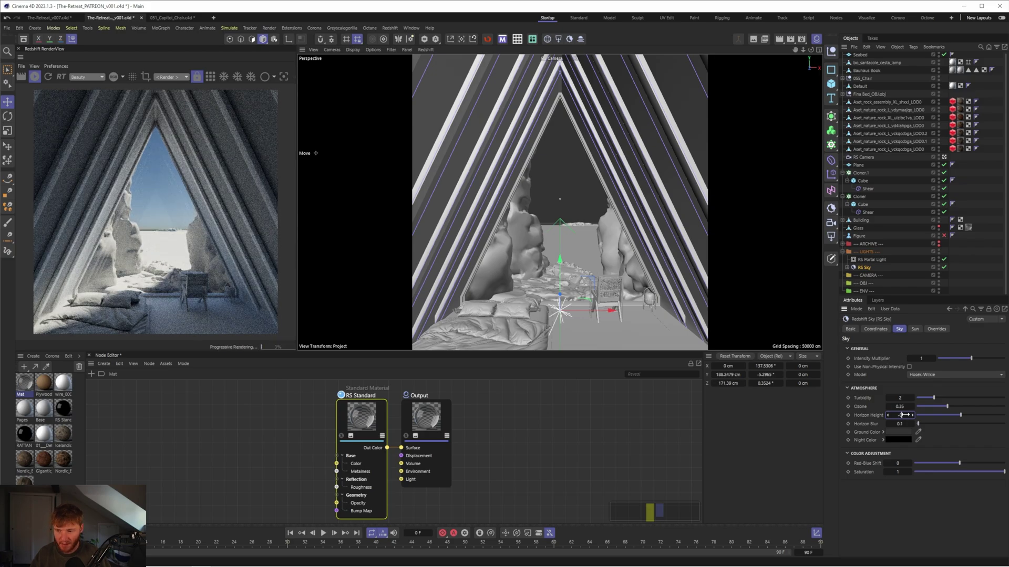
left_click_drag(903, 415, 902, 415)
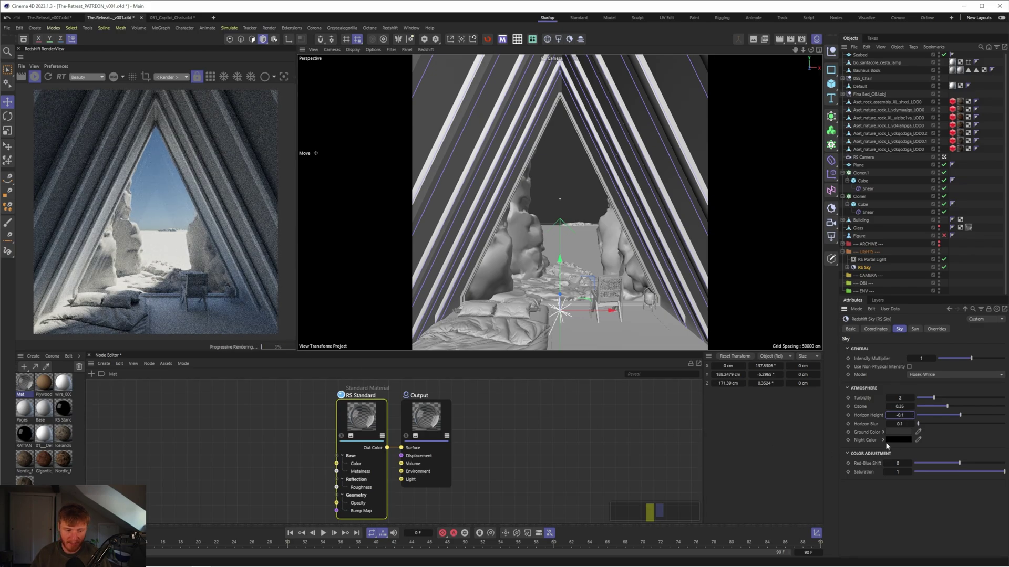
left_click(899, 424)
type("0.3")
key("Return")
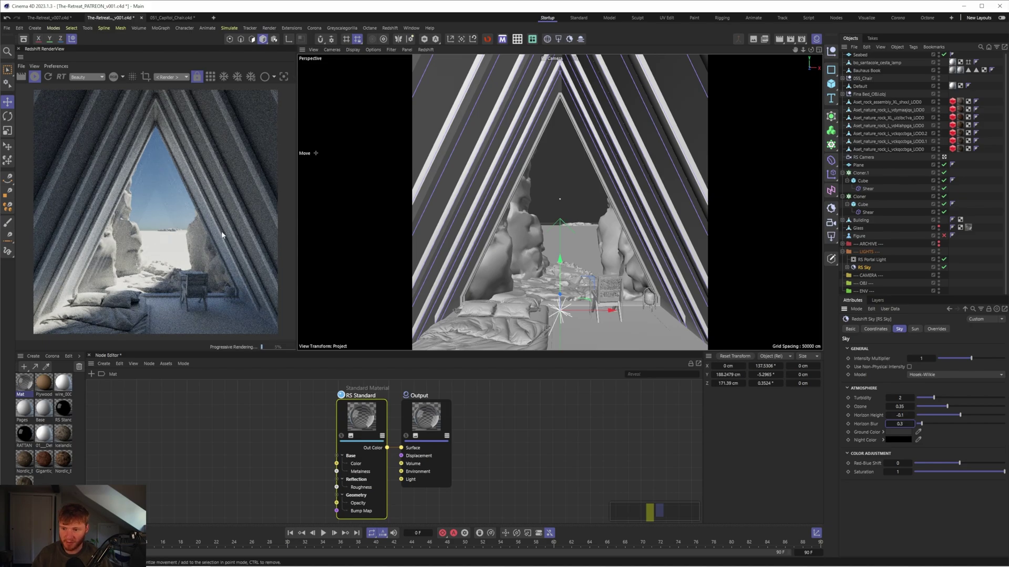
Move the RS Camera into the CAMERA folder
left_click(870, 260)
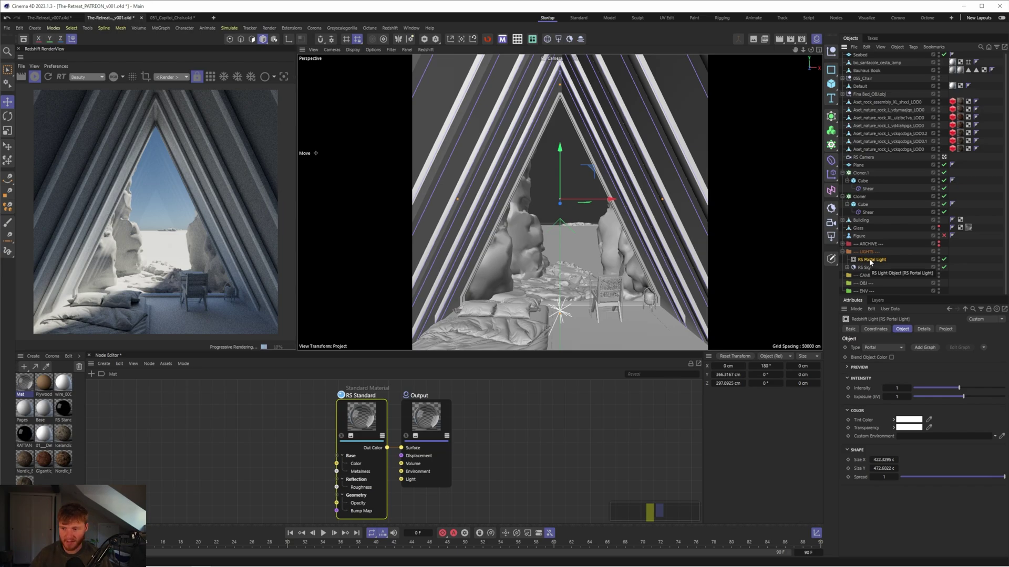
left_click(864, 157)
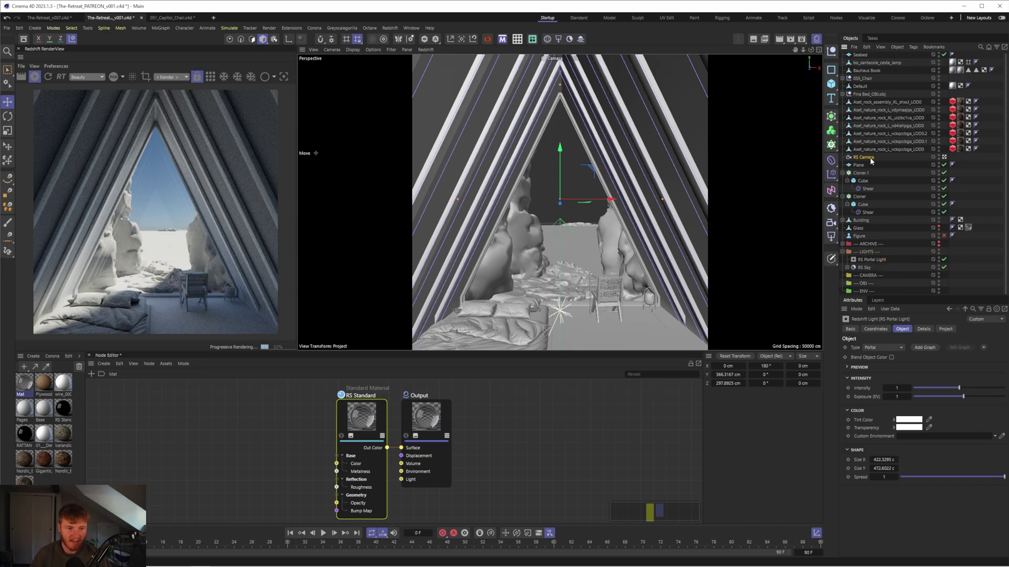
left_click_drag(863, 158, 871, 277)
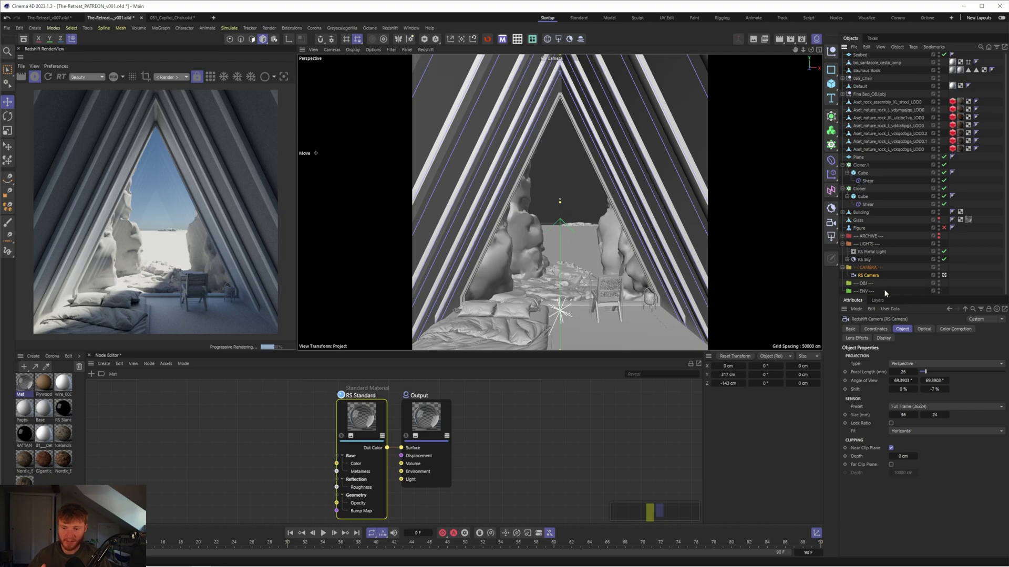
Test brighter and darker camera exposures on the Optical tab, then set Exposure (EV) to 0
left_click(922, 329)
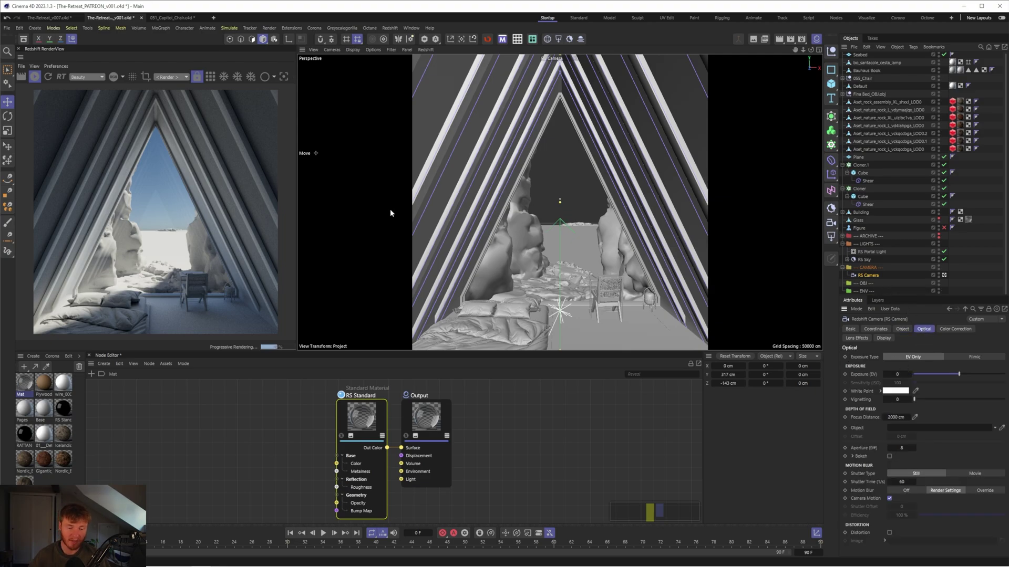
left_click(34, 77)
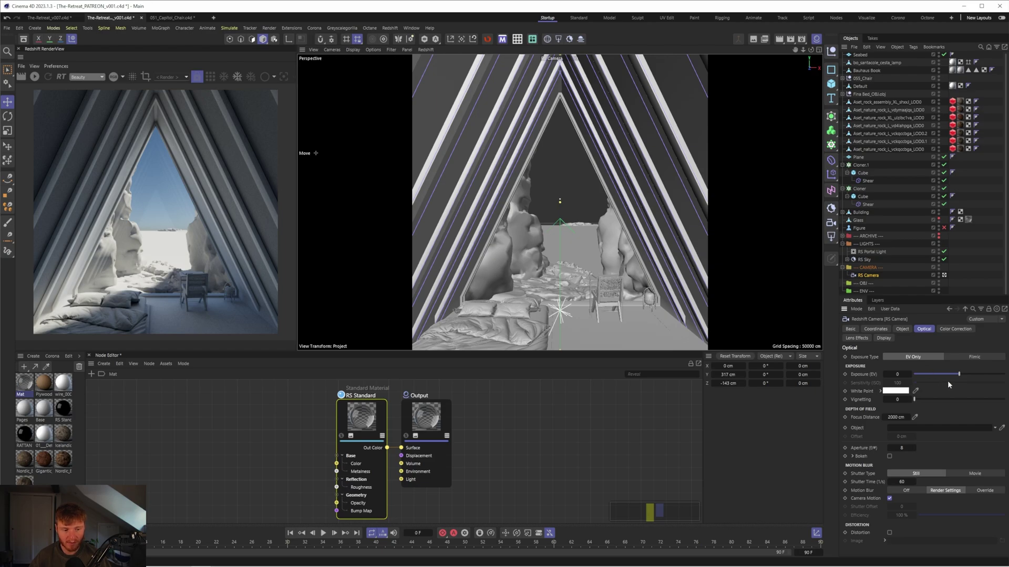
mouse_move(960, 374)
left_mouse_down()
mouse_move(970, 376)
mouse_move(950, 378)
mouse_move(963, 377)
left_mouse_up()
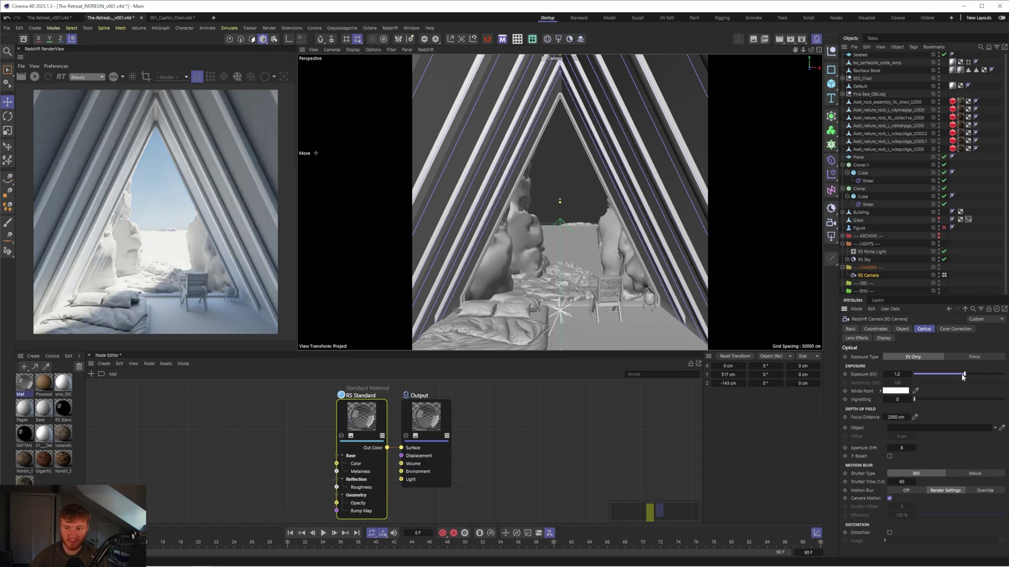
left_click(897, 374)
type("0")
key("Return")
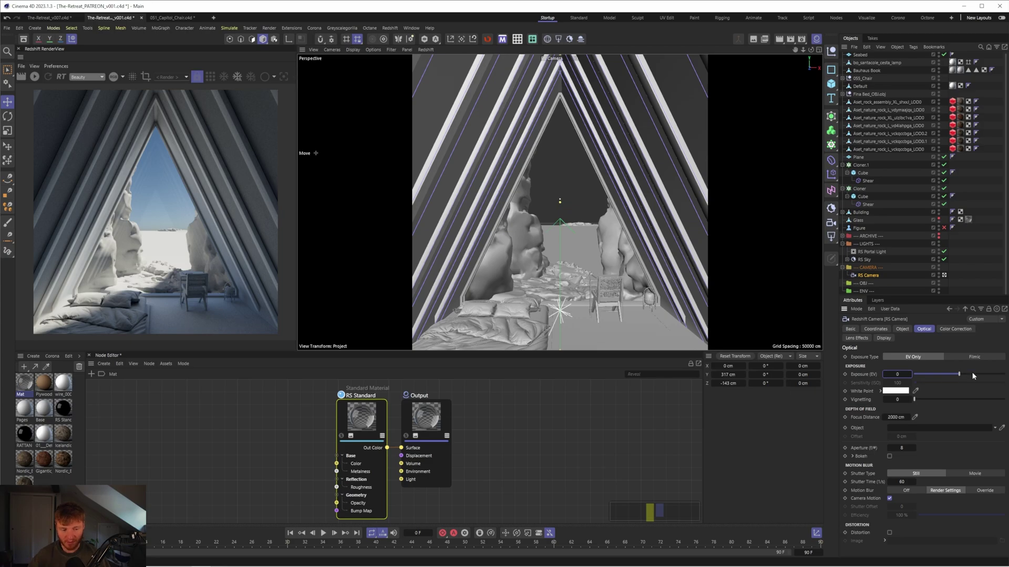
Compare EV Only with Filmic exposure, settle on Filmic, and set Sensitivity (ISO) to 50
left_click(975, 358)
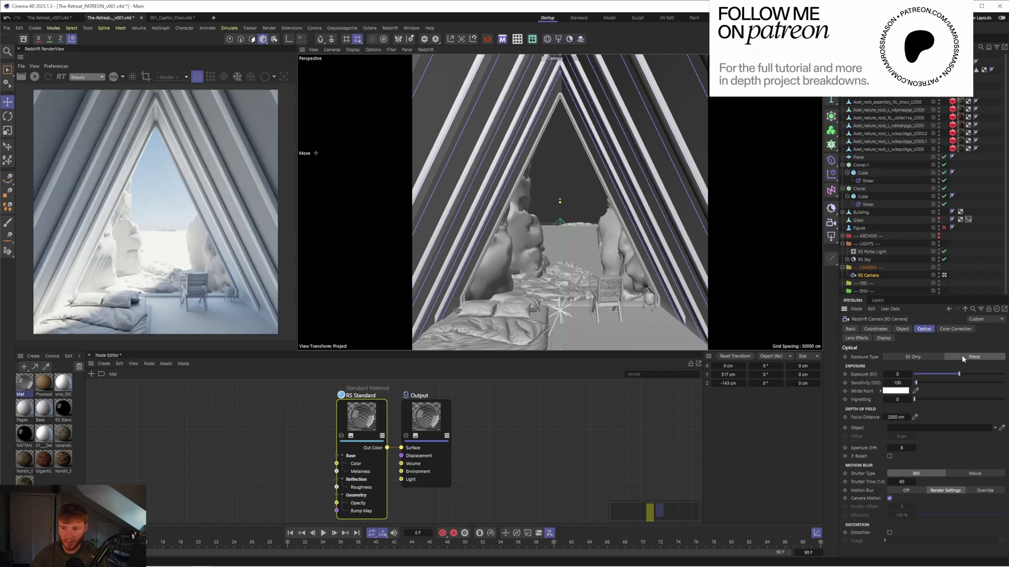
left_click(932, 357)
left_click(962, 358)
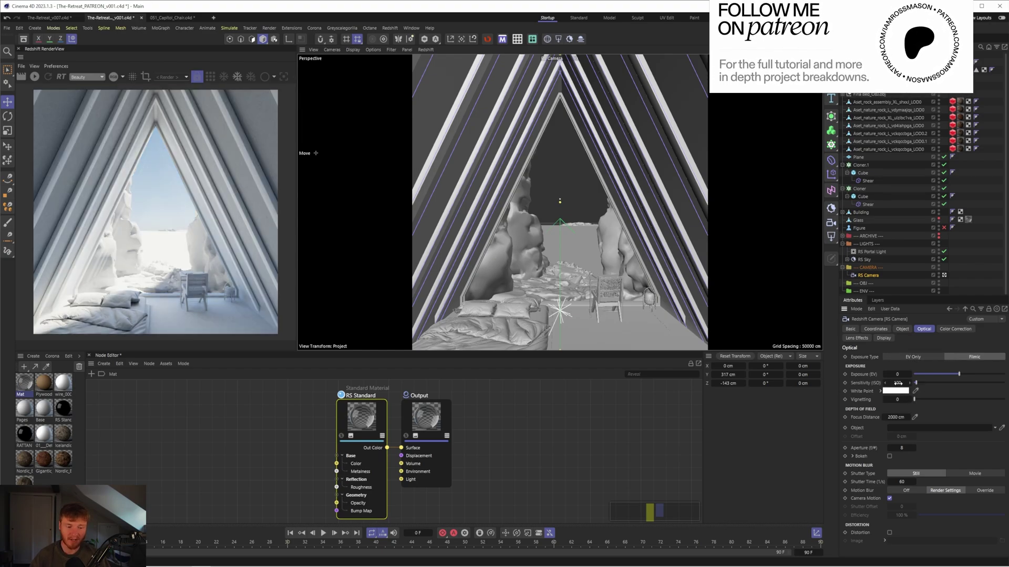
left_click(910, 358)
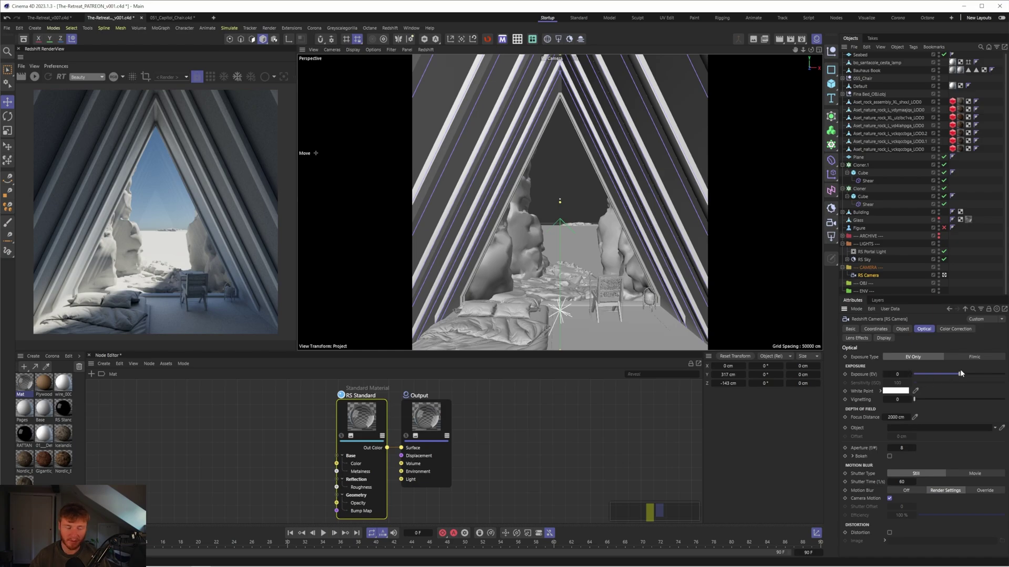
left_click(969, 358)
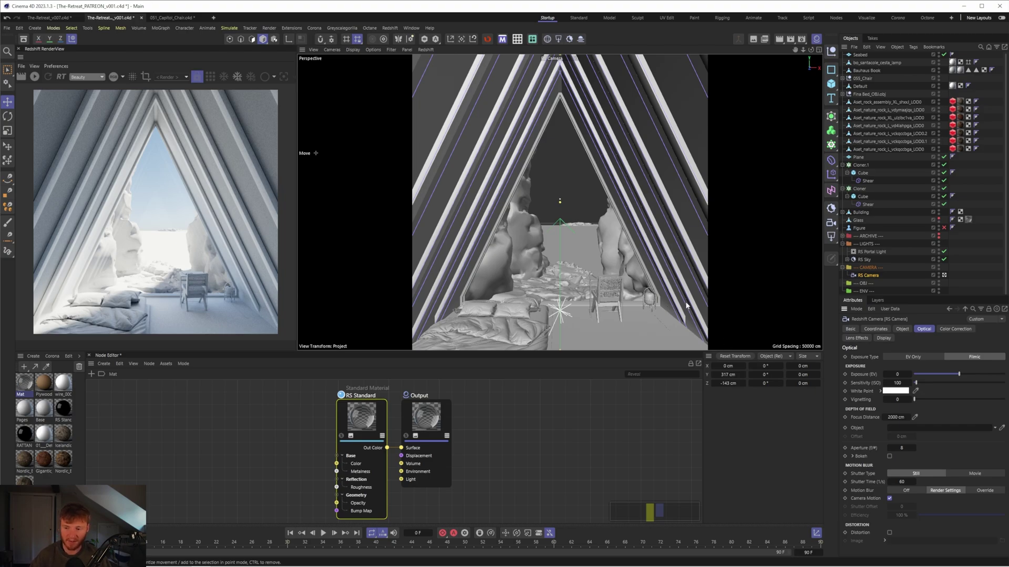
double_click(897, 383)
key("BackSpace")
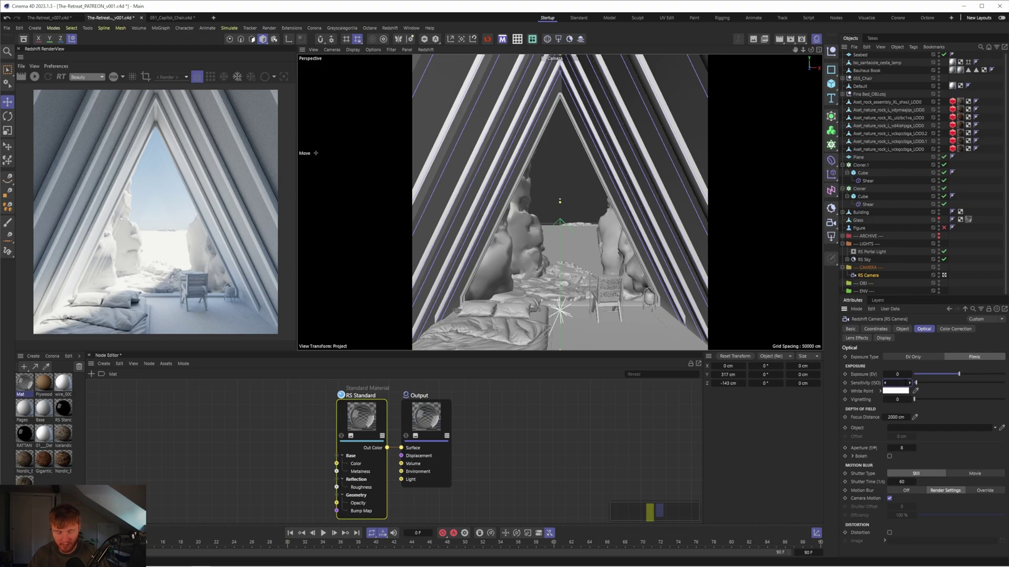
type("50")
key("Return")
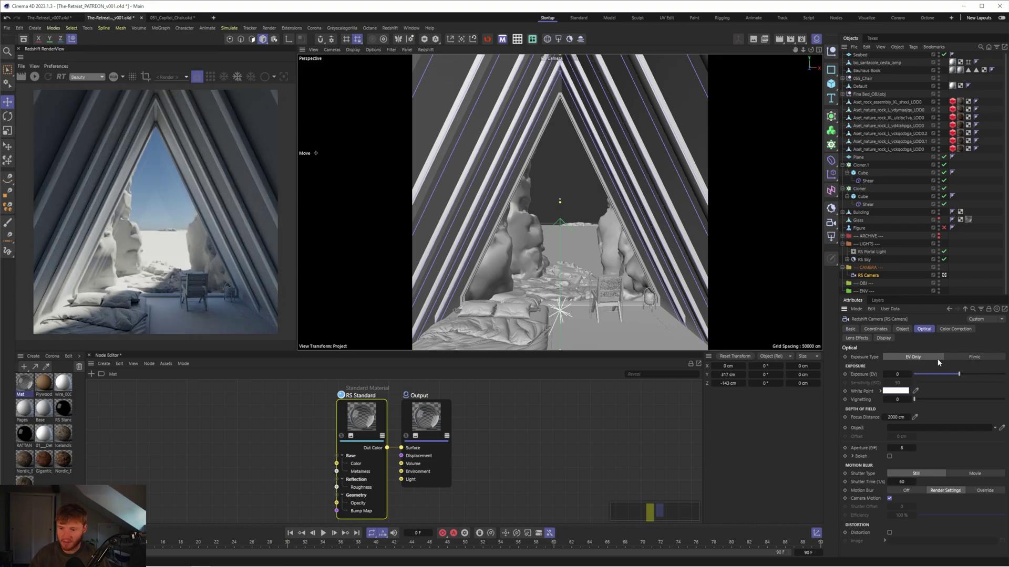
Compare Filmic and EV Only exposure again, trying ISO 41, and finish on Filmic
left_click(935, 357)
left_click(971, 356)
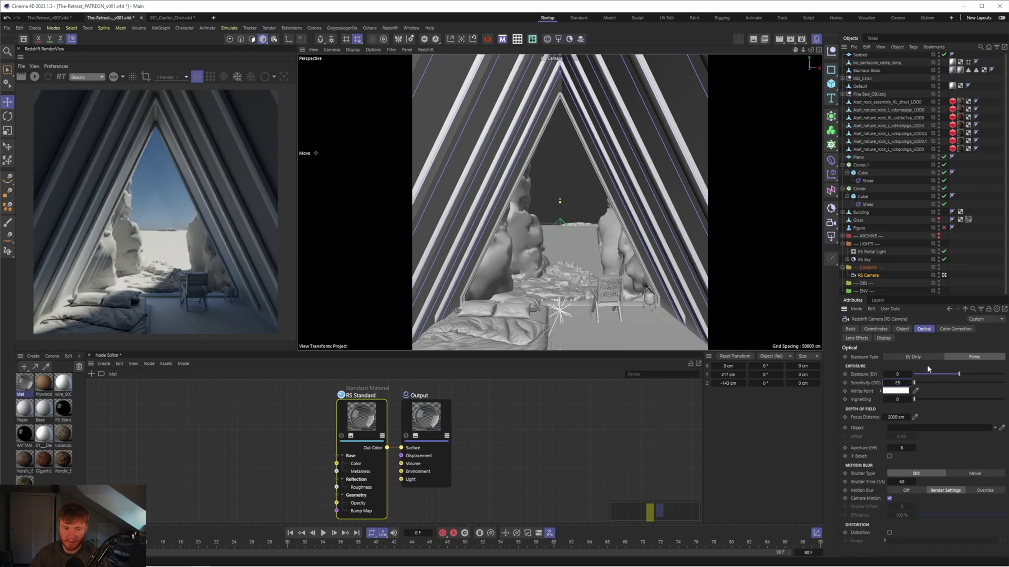
left_click(936, 357)
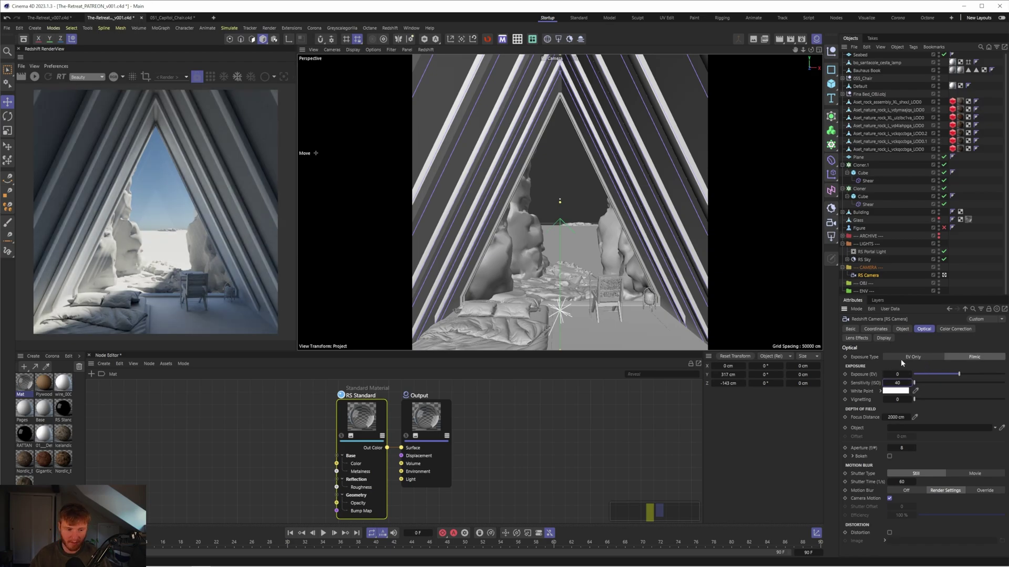
left_click(901, 358)
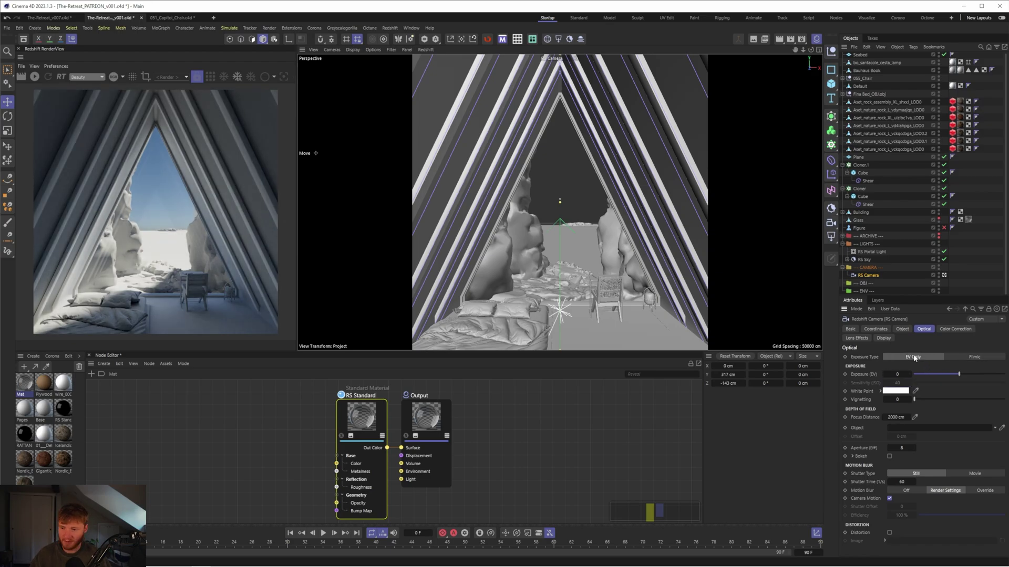
left_click(970, 357)
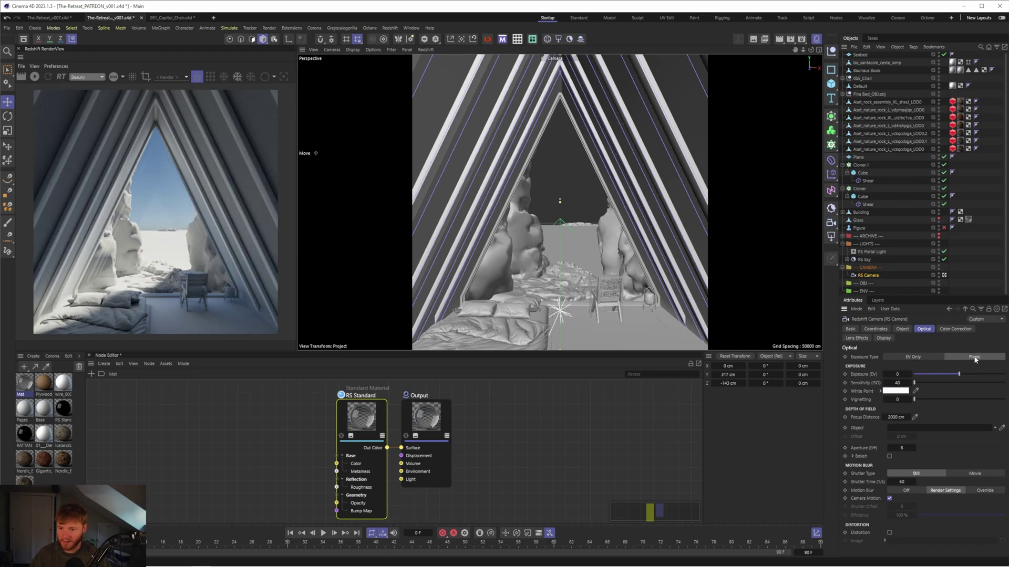
double_click(897, 382)
type("4")
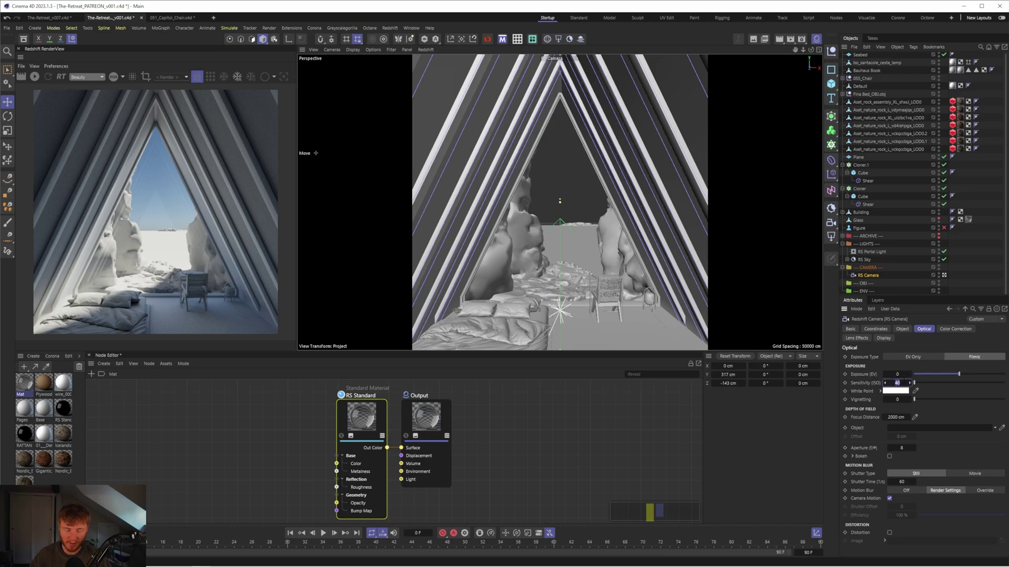
type("1")
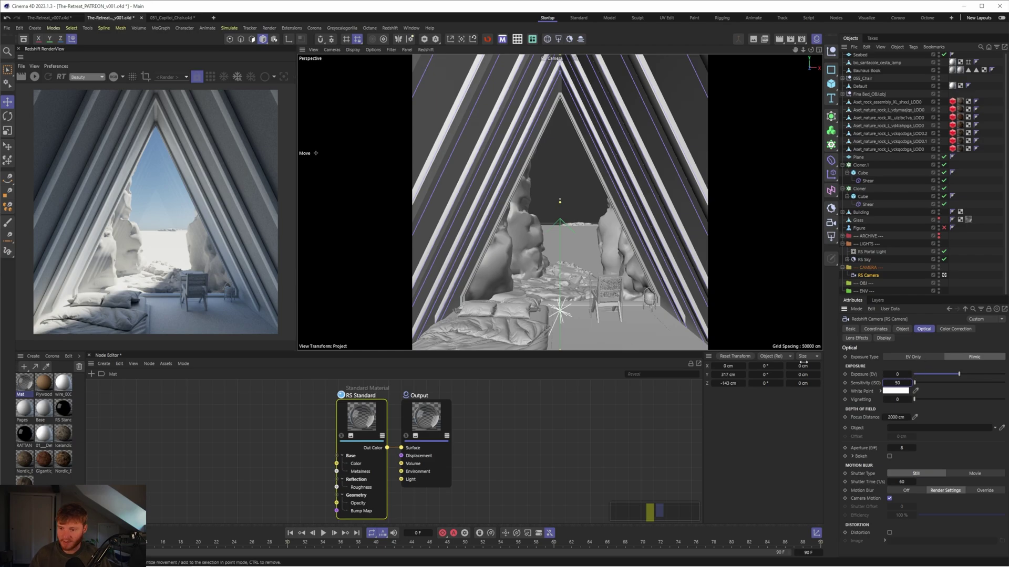
left_click(917, 357)
left_click(957, 357)
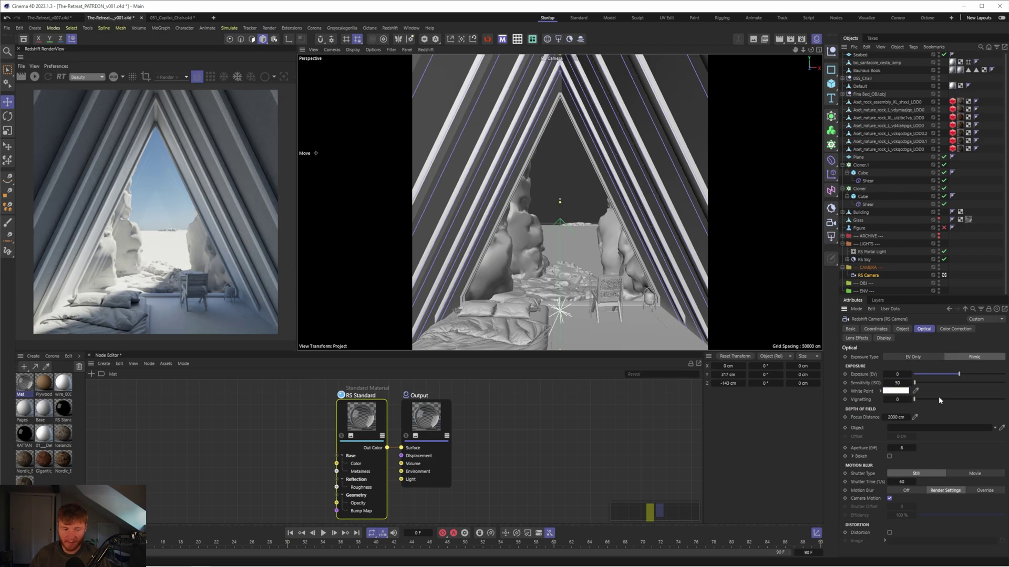
left_click(904, 448)
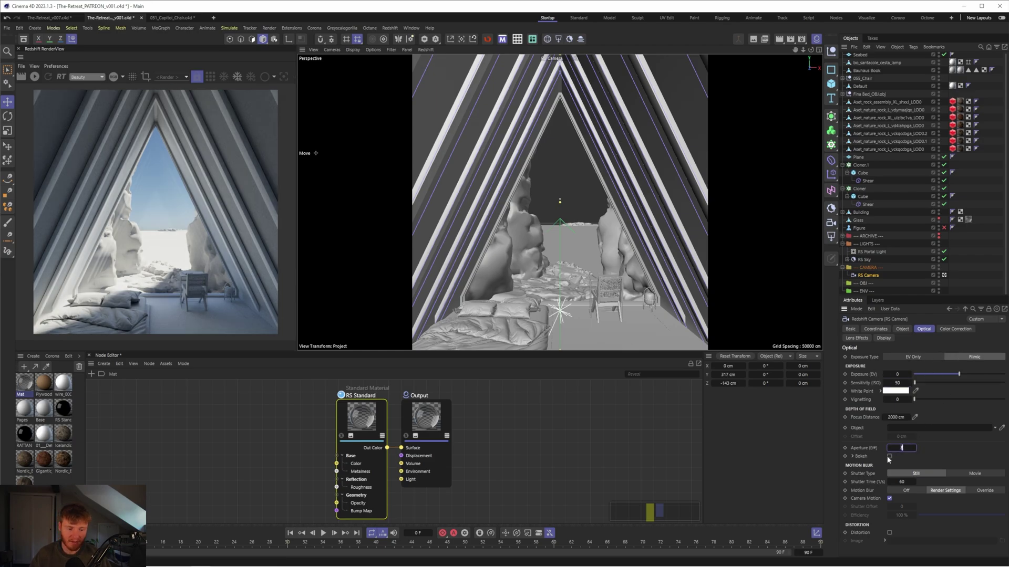
left_click(911, 357)
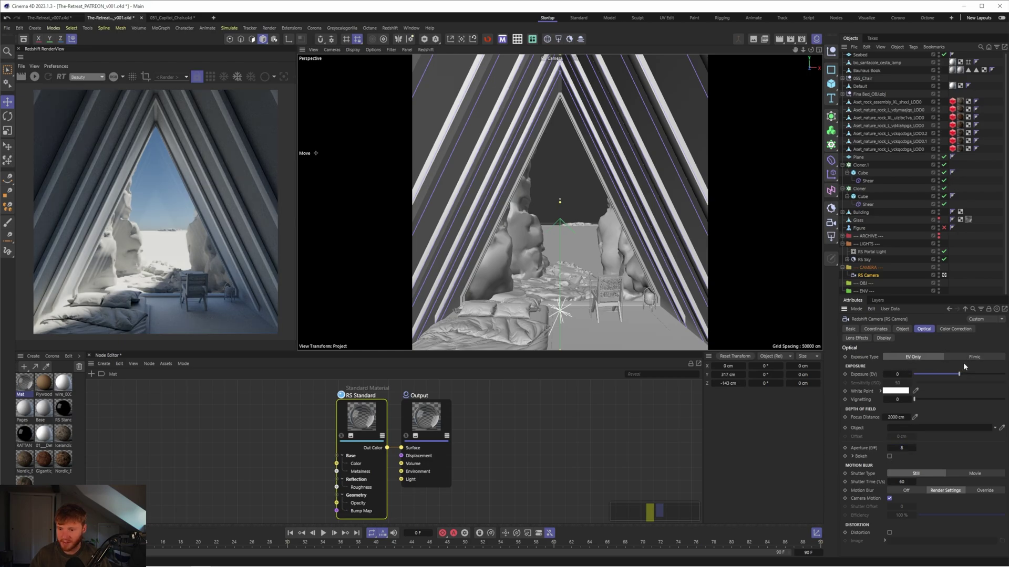
left_click(958, 355)
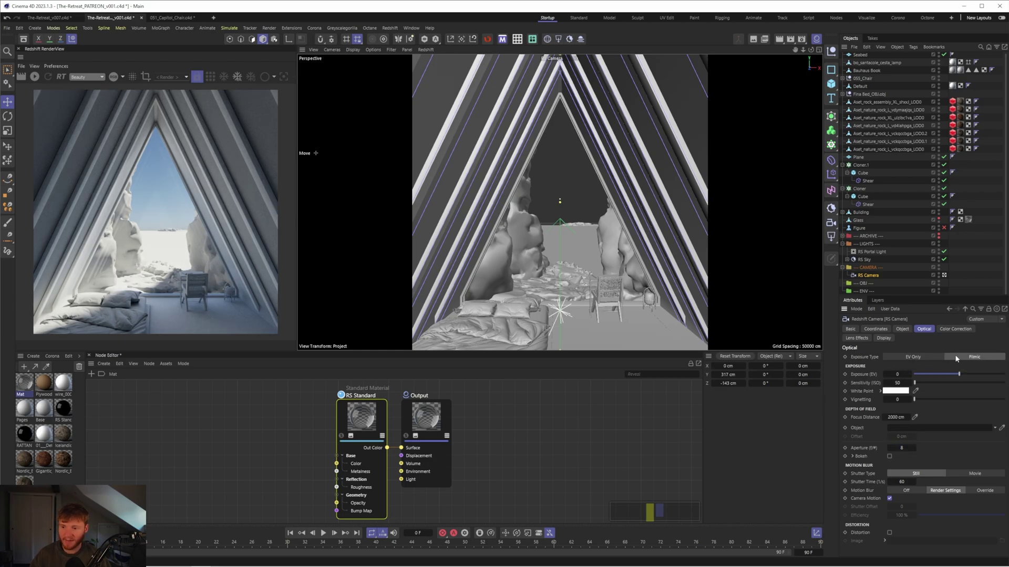
Enable the RS Camera's tone mapping, try Highlights 0.3, then set Highlights to 0.5
left_click(953, 330)
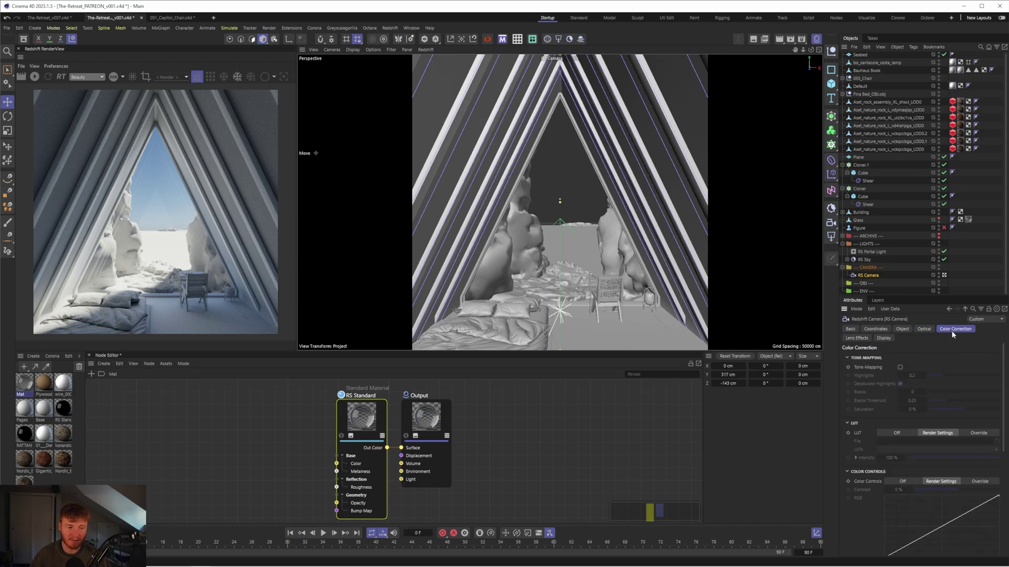
left_click(899, 367)
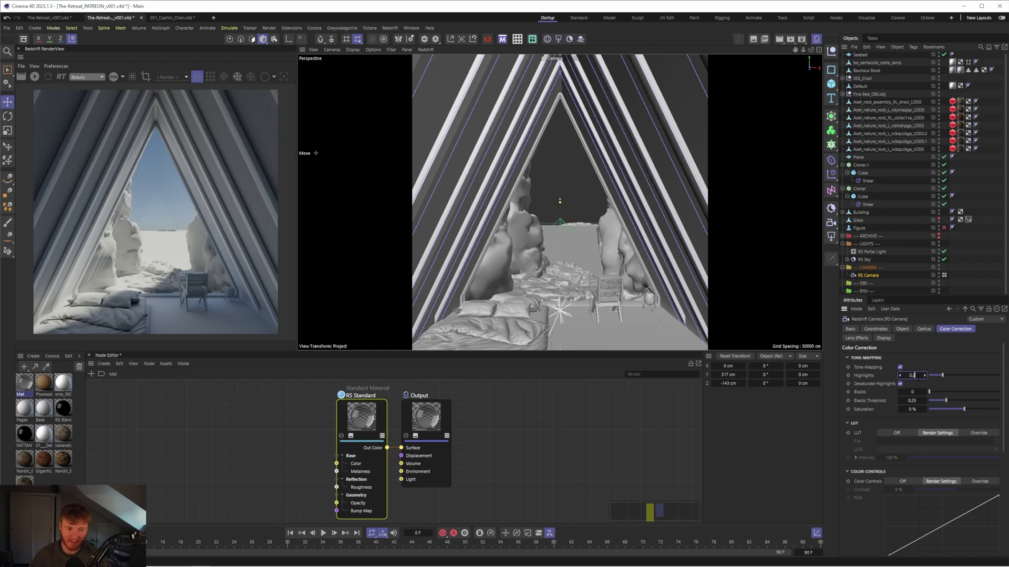
key("Return")
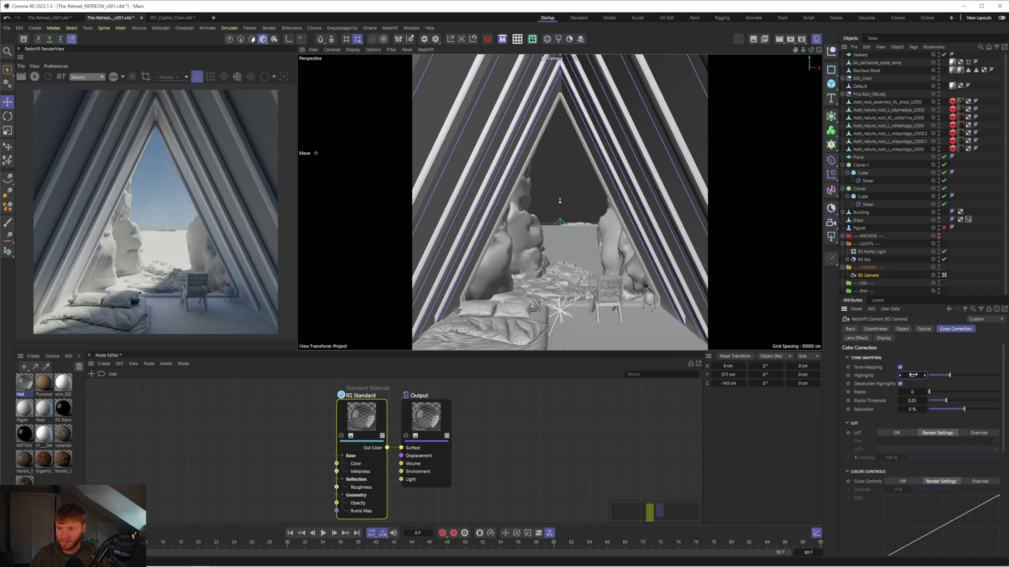
left_click_drag(957, 375, 975, 377)
double_click(916, 375)
left_click(917, 376)
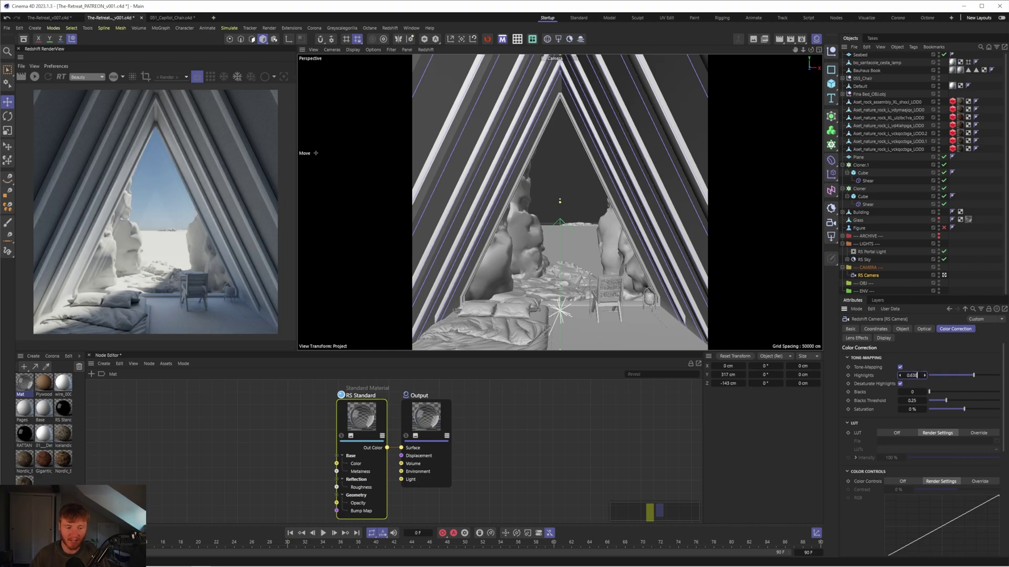
key("BackSpace")
key("BackSpace")
key("BackSpace")
type("5")
key("Return")
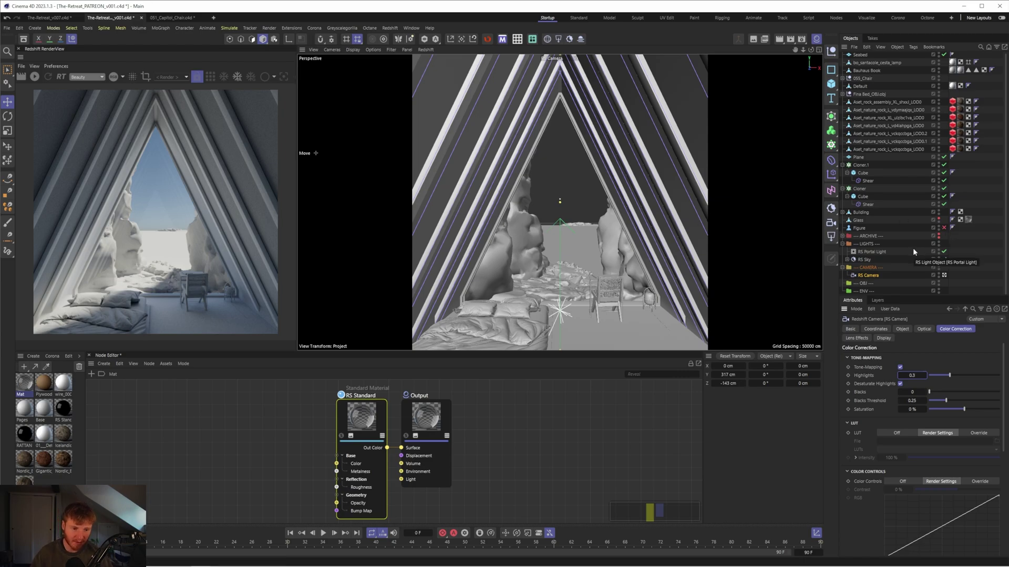
double_click(868, 276)
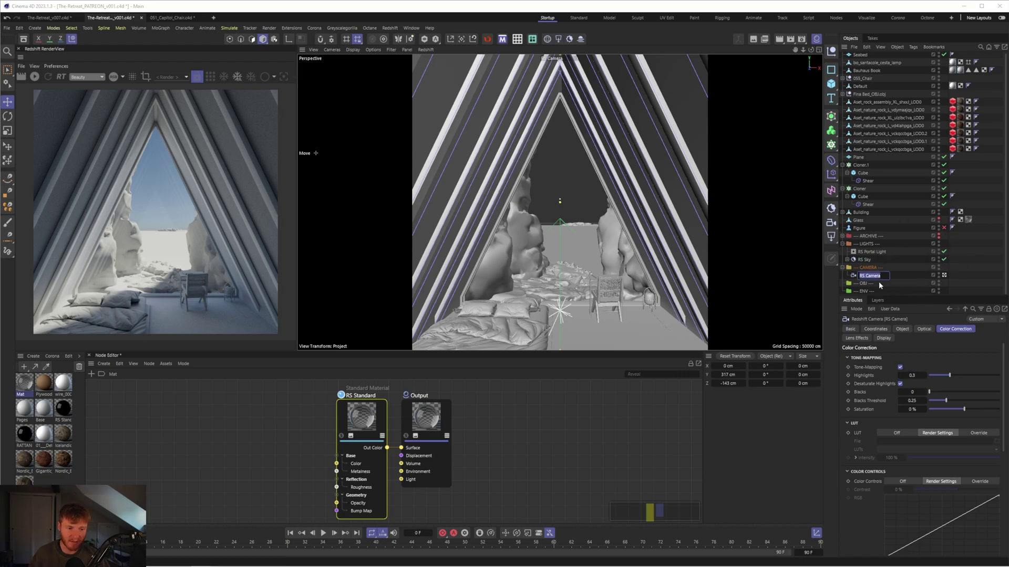
Switch the RS Camera's Attributes back to the Optical tab
left_click(924, 329)
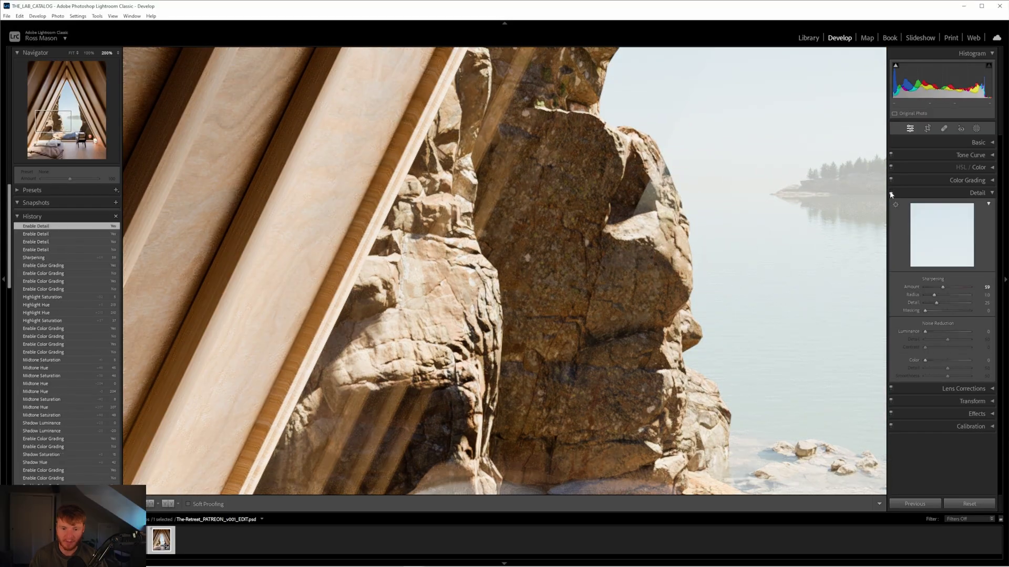
Raise Sharpening Amount to 70, checking before and after, then apply a post-crop vignette of about -30
left_click(627, 267)
left_click(891, 192)
left_click_drag(943, 287, 946, 288)
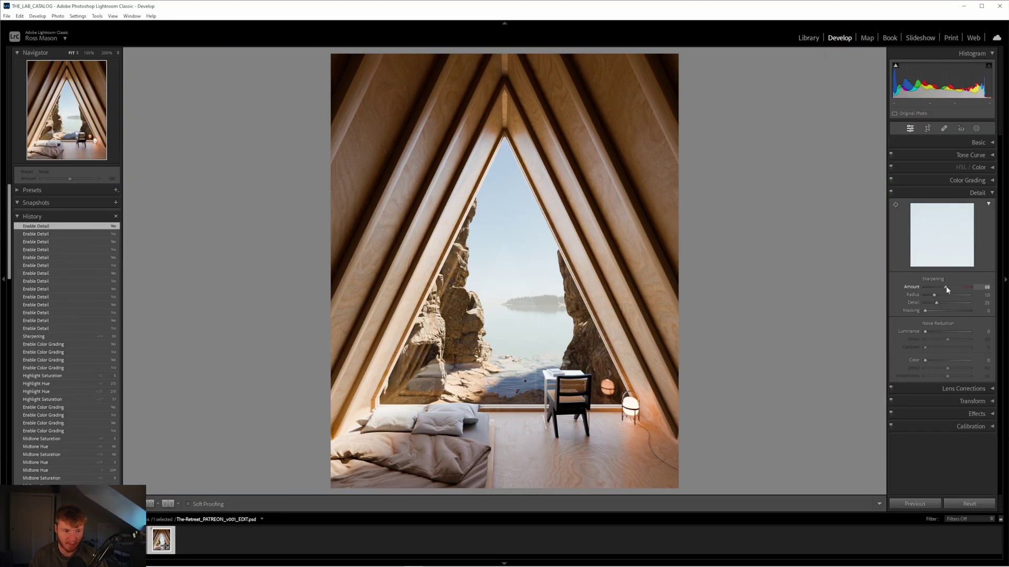
left_click(566, 395)
left_click(890, 192)
left_click(891, 193)
left_click(819, 221)
left_click(978, 193)
left_click(983, 218)
left_click(940, 256)
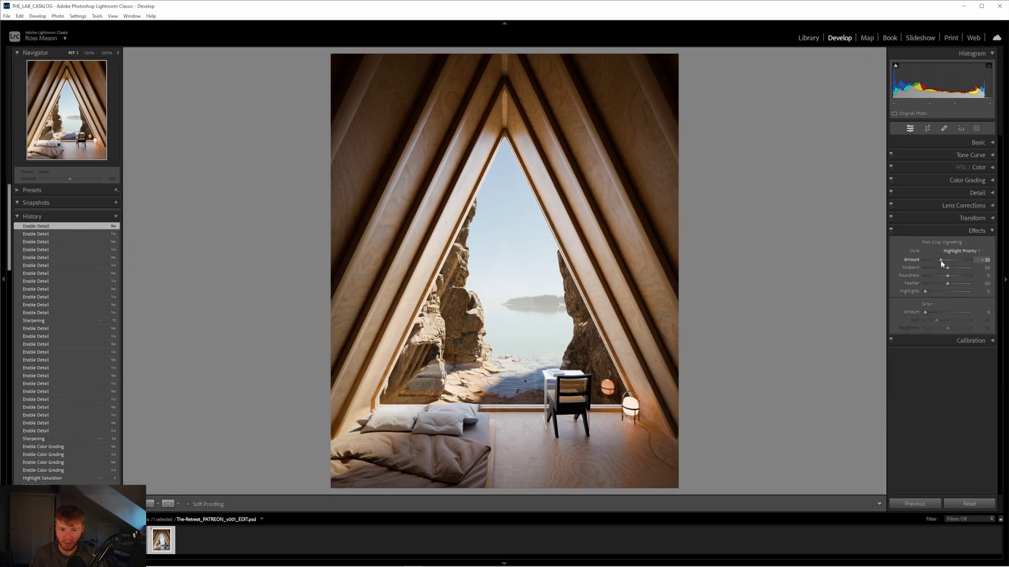